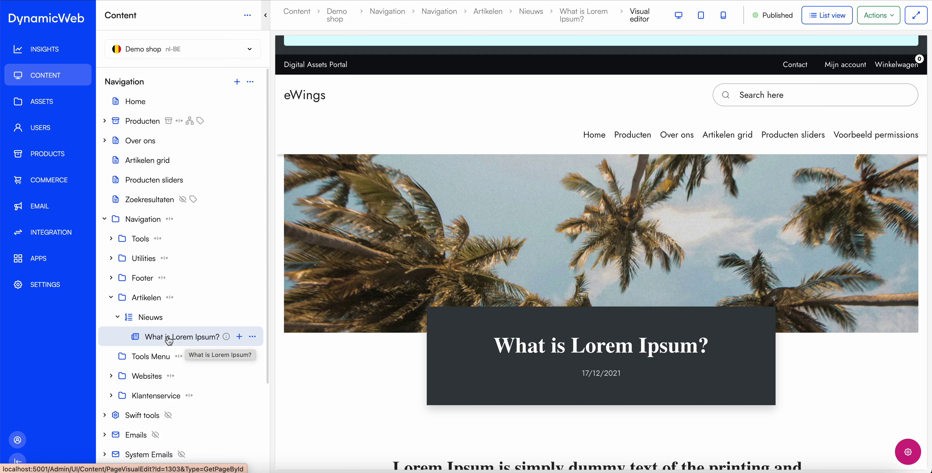
Duplicate the What is Lorem Ipsum? article in place under Nieuws
{"action": "right_click", "coordinate": [197, 341]}
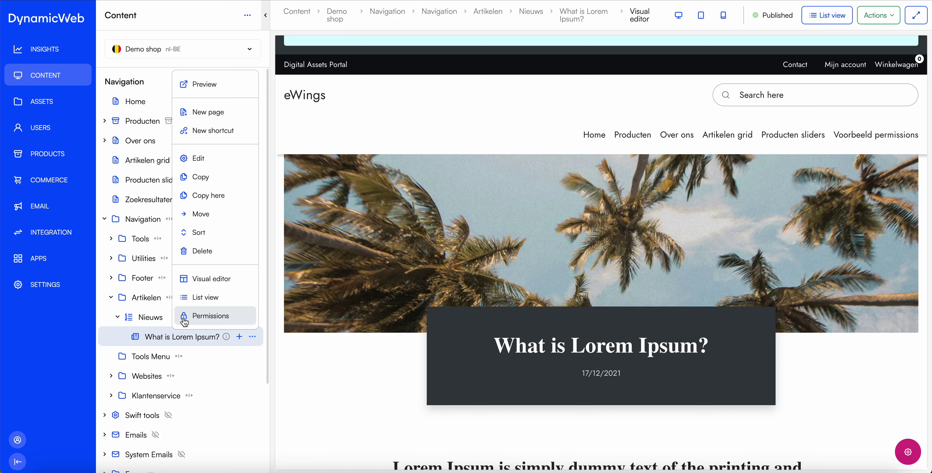
{"action": "left_click", "coordinate": [204, 197]}
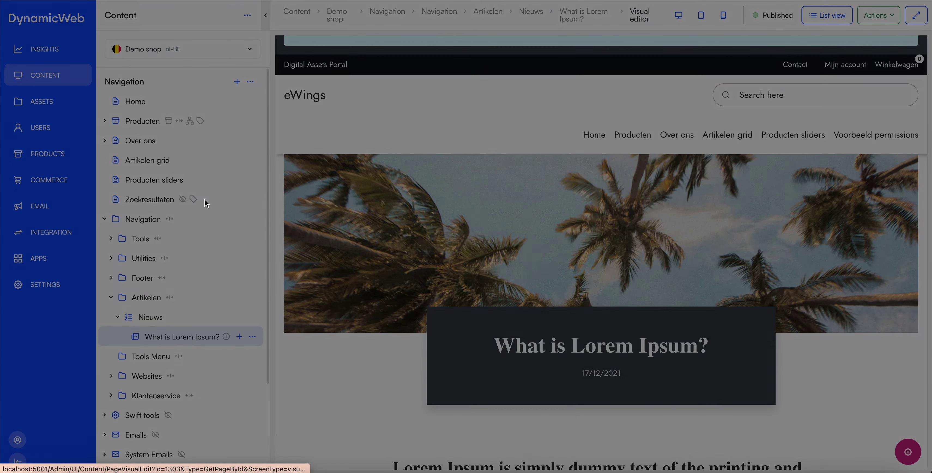
{"action": "left_click", "coordinate": [581, 285]}
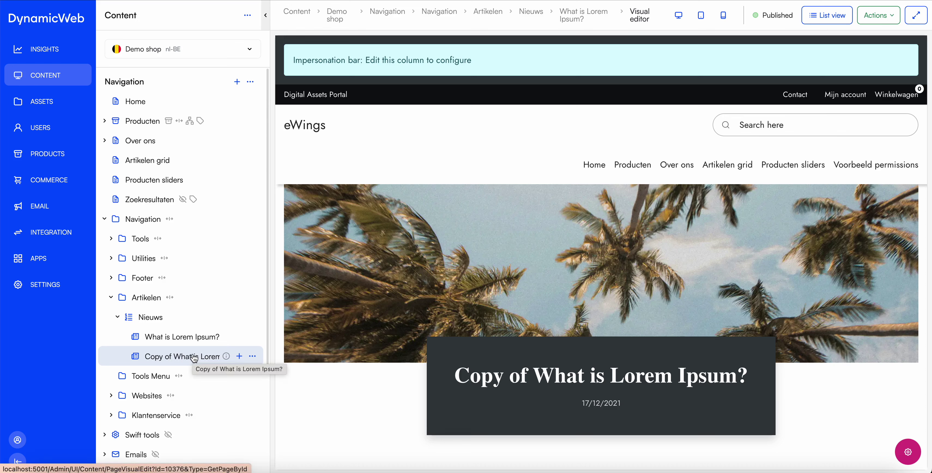
Open the properties of the copied article for editing and set its title to Test
{"action": "left_click", "coordinate": [252, 356]}
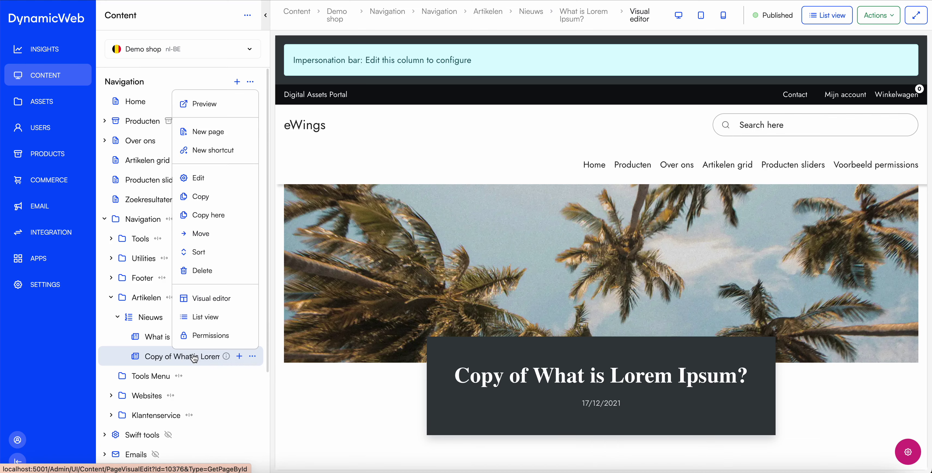
{"action": "left_click", "coordinate": [211, 180]}
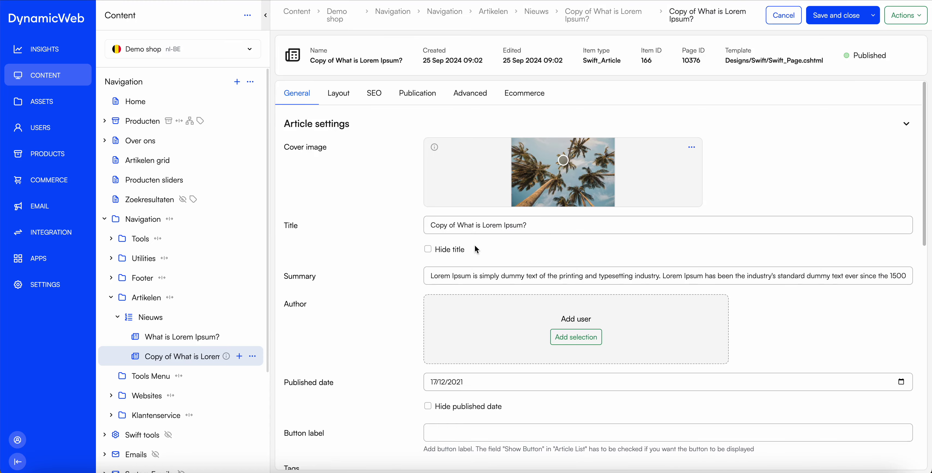
{"action": "left_click_drag", "start_coordinate": [548, 231], "coordinate": [407, 229]}
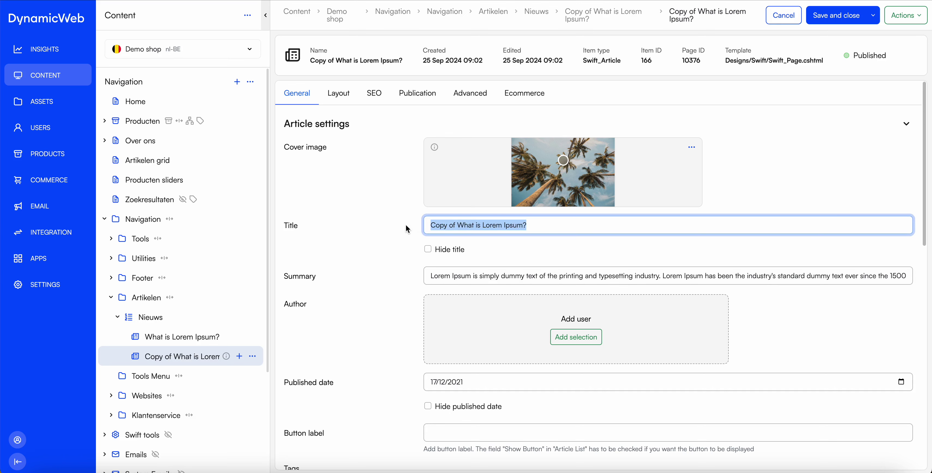
{"action": "type", "text": "Test"}
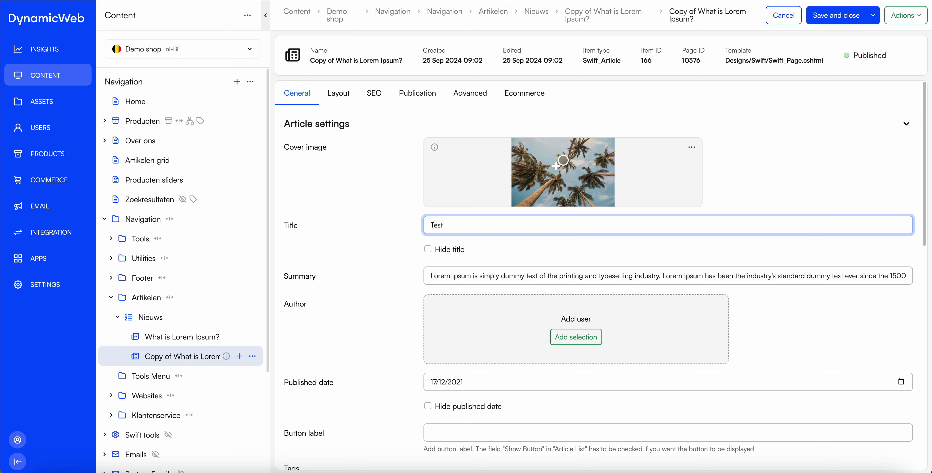
Set the copied article's published date to 18/12/2021 and save the page
{"action": "scroll", "coordinate": [490, 277], "scroll_direction": "down", "scroll_amount": 3}
{"action": "left_click", "coordinate": [447, 281]}
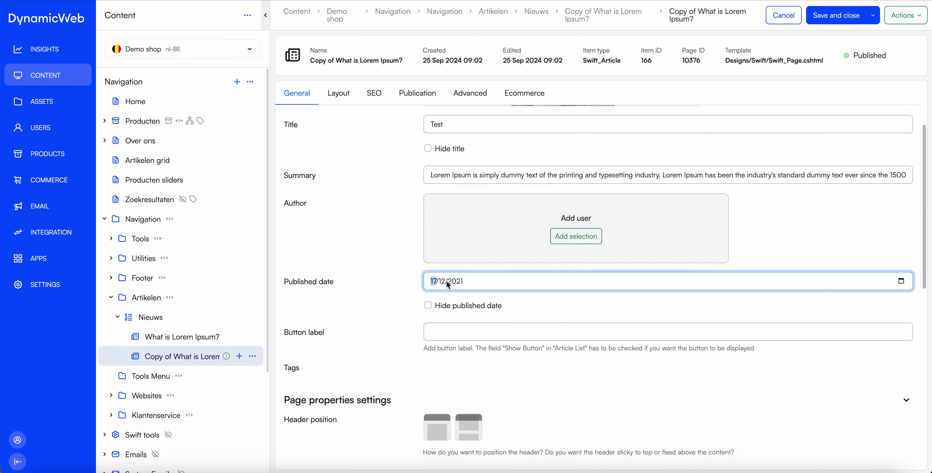
{"action": "left_click", "coordinate": [905, 281]}
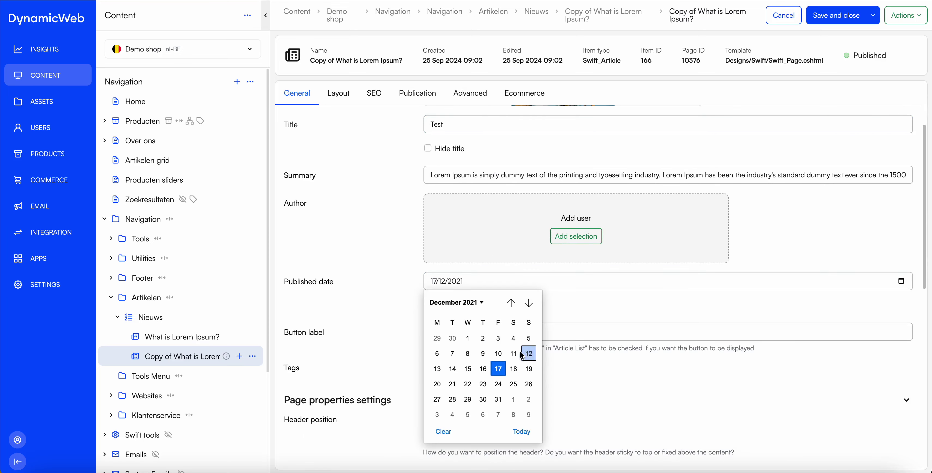
{"action": "left_click", "coordinate": [513, 369]}
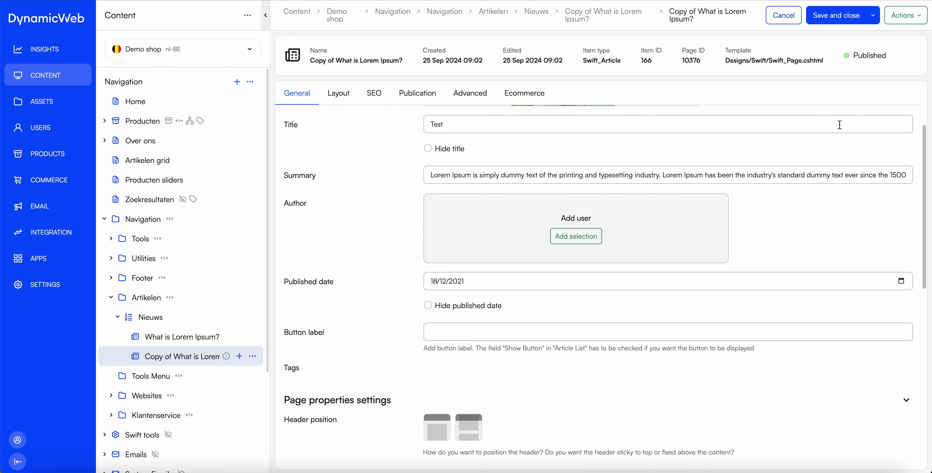
{"action": "left_click", "coordinate": [833, 16]}
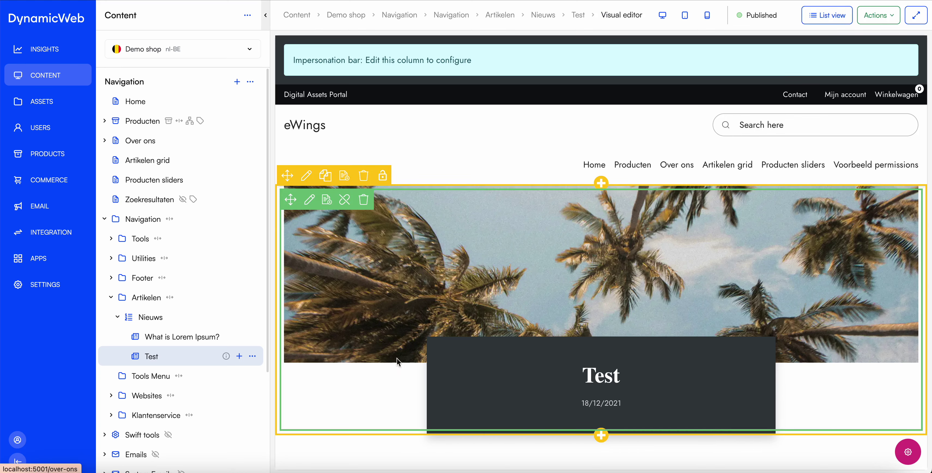
Preview the Nieuws list page, and view the Test article from its header through its introductory text
{"action": "left_click", "coordinate": [158, 318]}
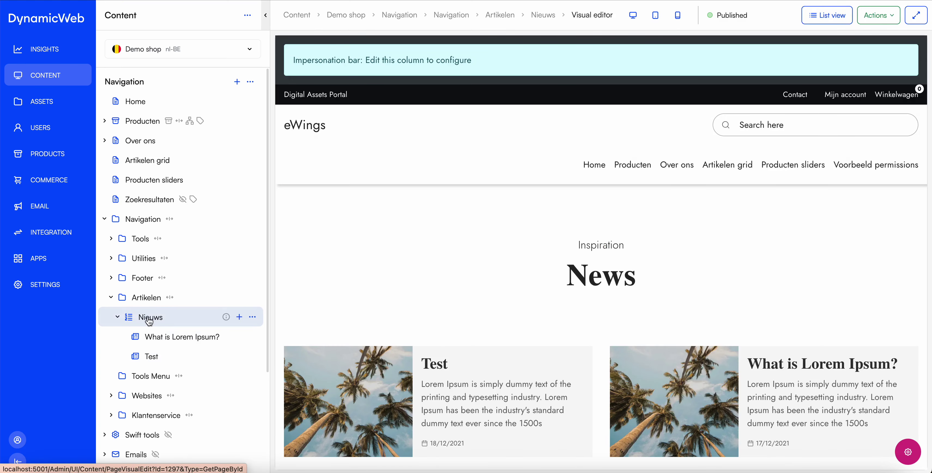
{"action": "scroll", "coordinate": [527, 338], "scroll_direction": "down", "scroll_amount": 2}
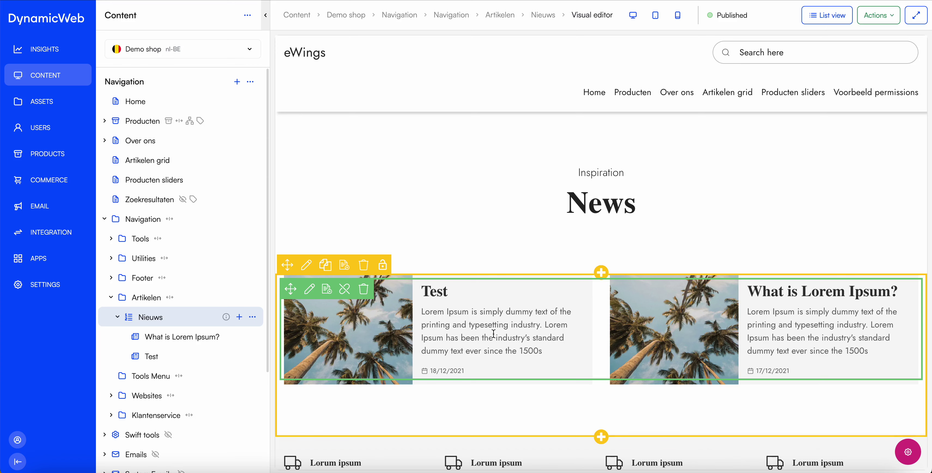
{"action": "left_click", "coordinate": [151, 357]}
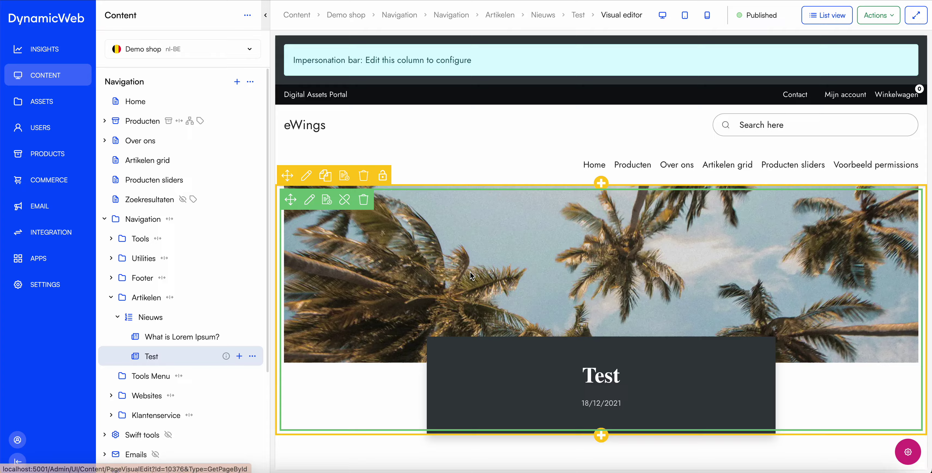
{"action": "scroll", "coordinate": [471, 272], "scroll_direction": "down", "scroll_amount": 9}
{"action": "scroll", "coordinate": [550, 282], "scroll_direction": "up", "scroll_amount": 6}
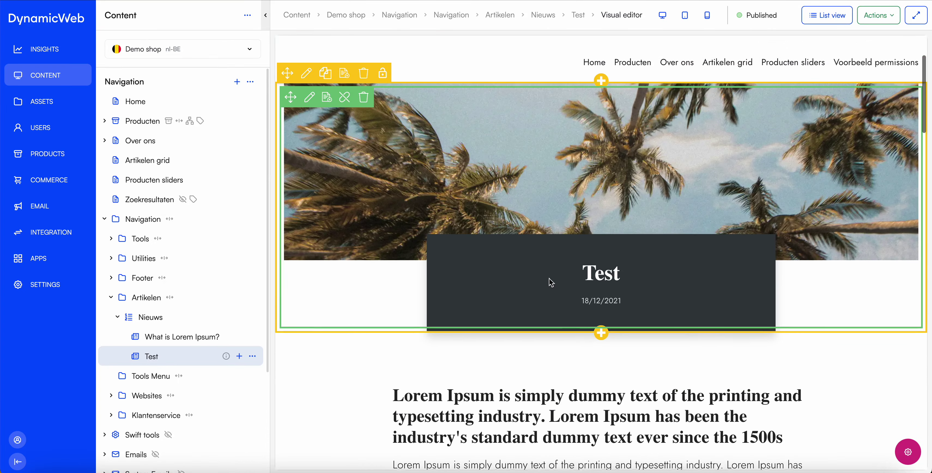
{"action": "scroll", "coordinate": [602, 284], "scroll_direction": "down", "scroll_amount": 4}
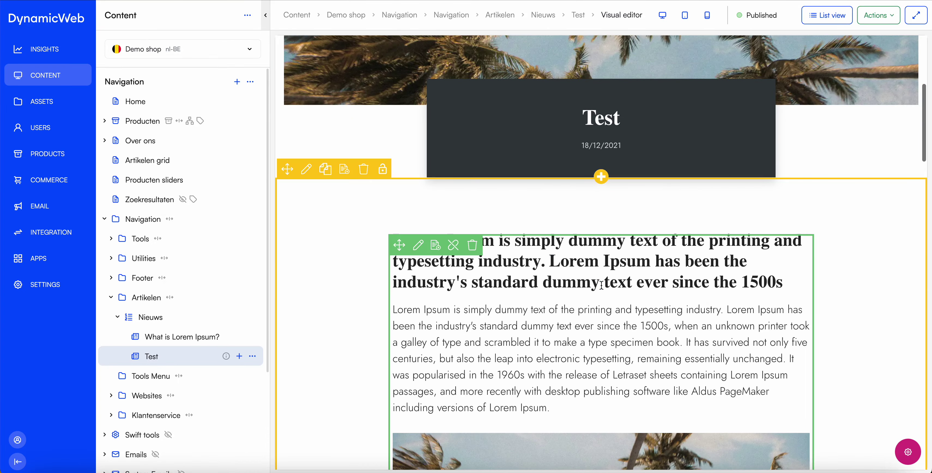
{"action": "scroll", "coordinate": [601, 285], "scroll_direction": "down", "scroll_amount": 2}
Inspect the content settings of the article's first text block, close them without saving, and look over the remaining article content
{"action": "left_click", "coordinate": [419, 167]}
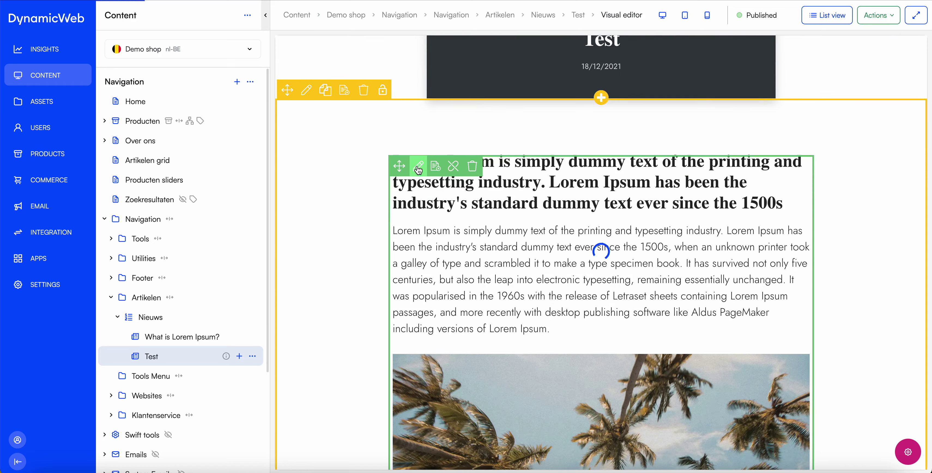
{"action": "scroll", "coordinate": [728, 201], "scroll_direction": "down", "scroll_amount": 8}
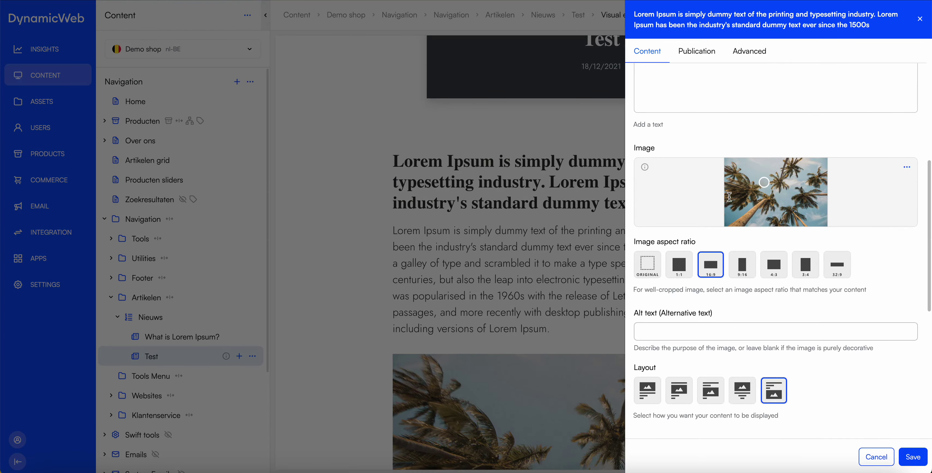
{"action": "left_click", "coordinate": [879, 456]}
{"action": "scroll", "coordinate": [601, 219], "scroll_direction": "down", "scroll_amount": 5}
{"action": "scroll", "coordinate": [600, 219], "scroll_direction": "down", "scroll_amount": 8}
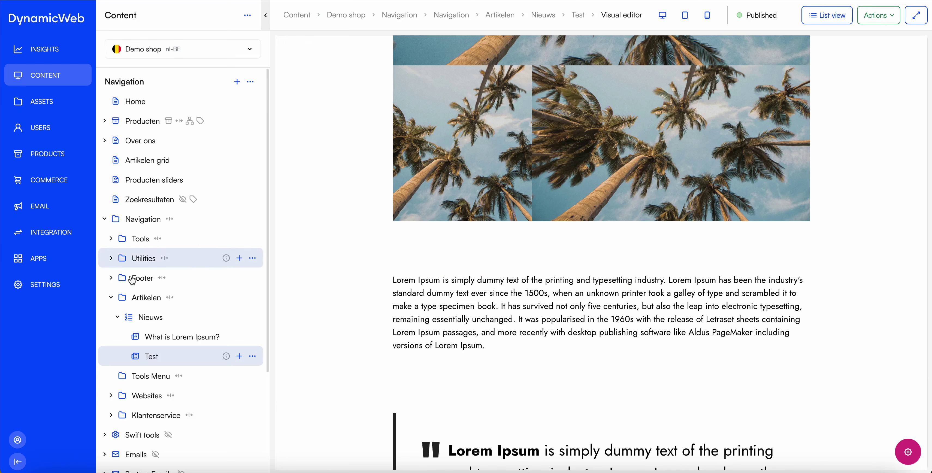
Create a new page of type Article list page in the Artikelen folder
{"action": "left_click", "coordinate": [117, 317]}
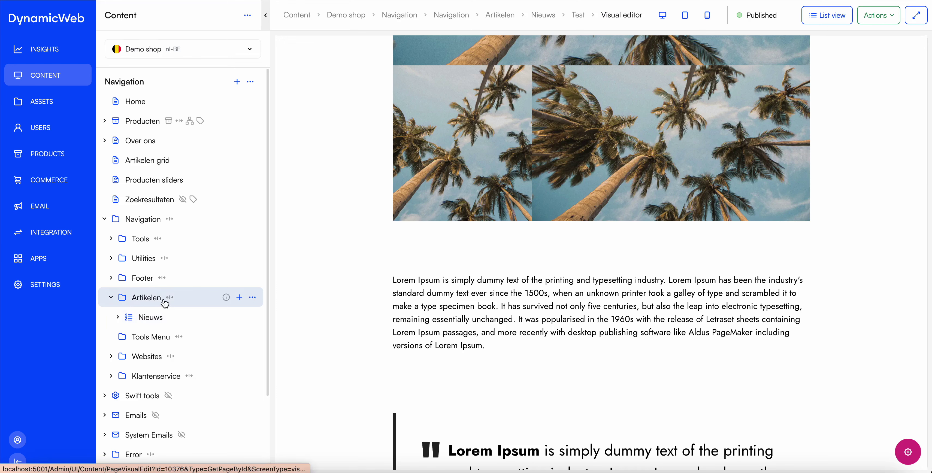
{"action": "right_click", "coordinate": [188, 299]}
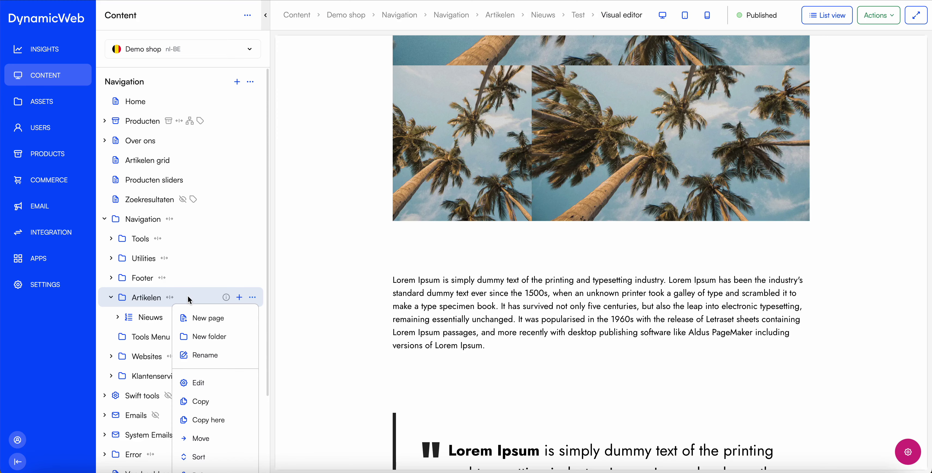
{"action": "left_click", "coordinate": [208, 318]}
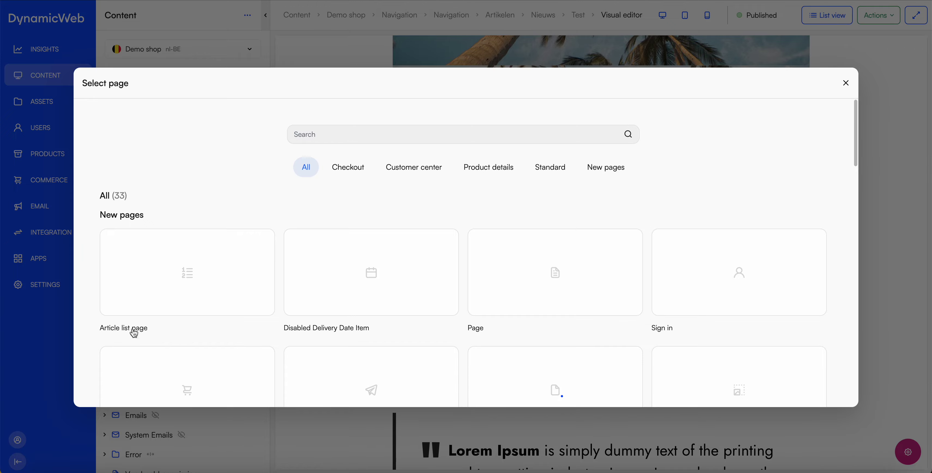
{"action": "left_click", "coordinate": [186, 271]}
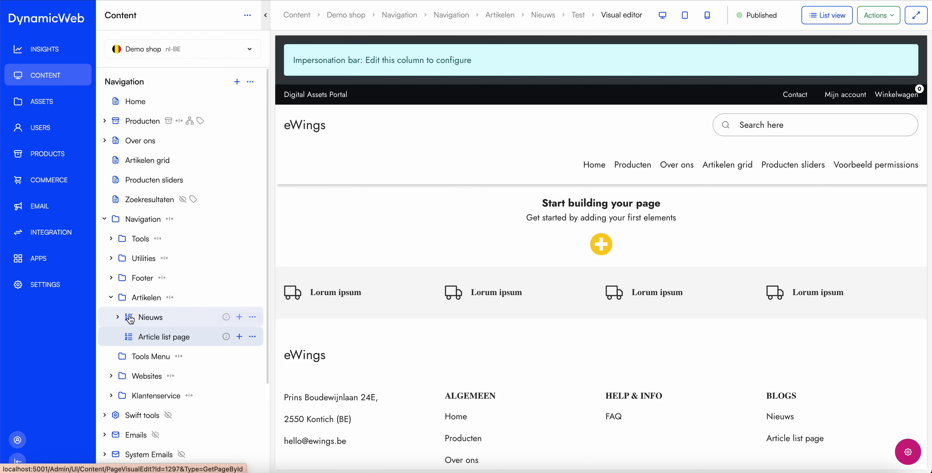
Edit the new article list page's properties, title it Test, and save it
{"action": "right_click", "coordinate": [199, 338]}
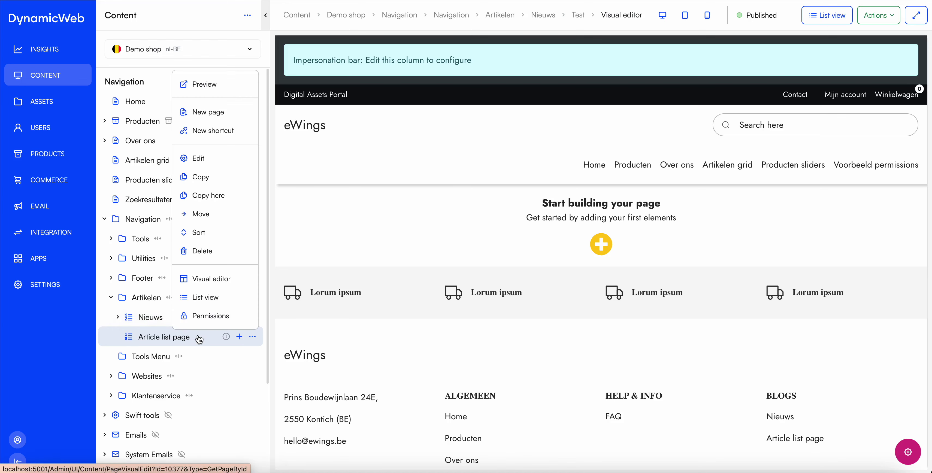
{"action": "left_click", "coordinate": [200, 161]}
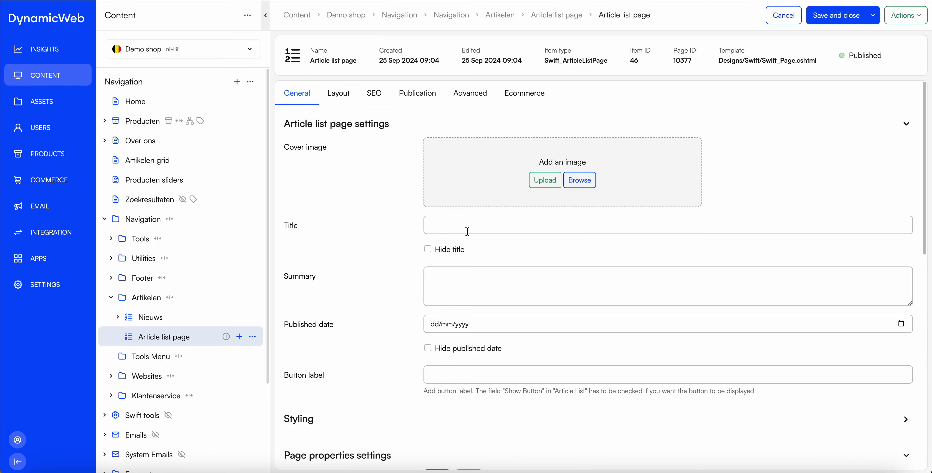
{"action": "left_click", "coordinate": [462, 227]}
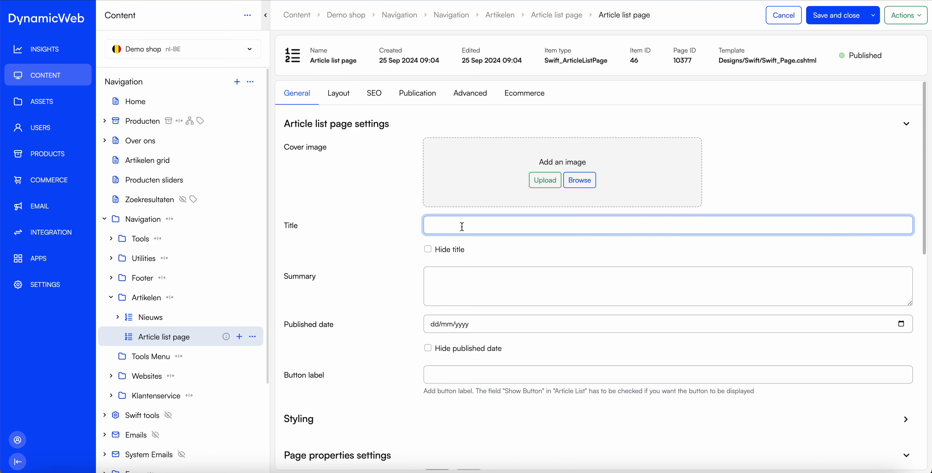
{"action": "left_click", "coordinate": [836, 23]}
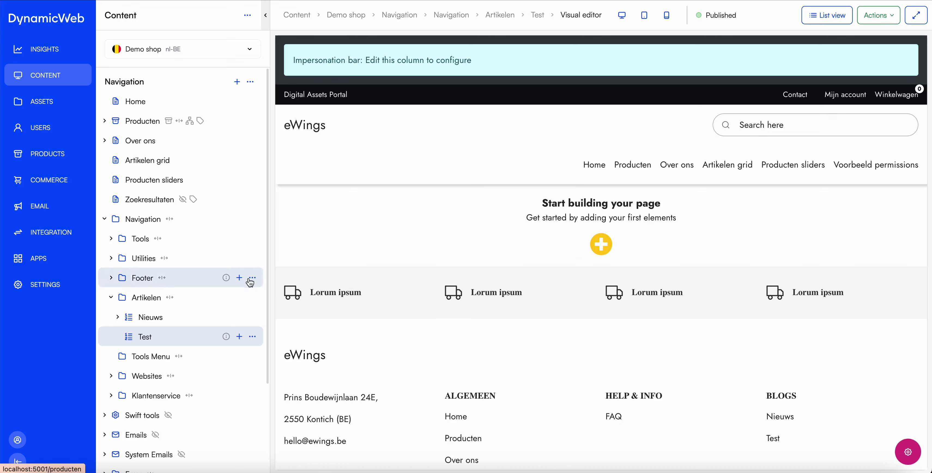
Add a new Article page beneath the Test article list page
{"action": "right_click", "coordinate": [175, 337]}
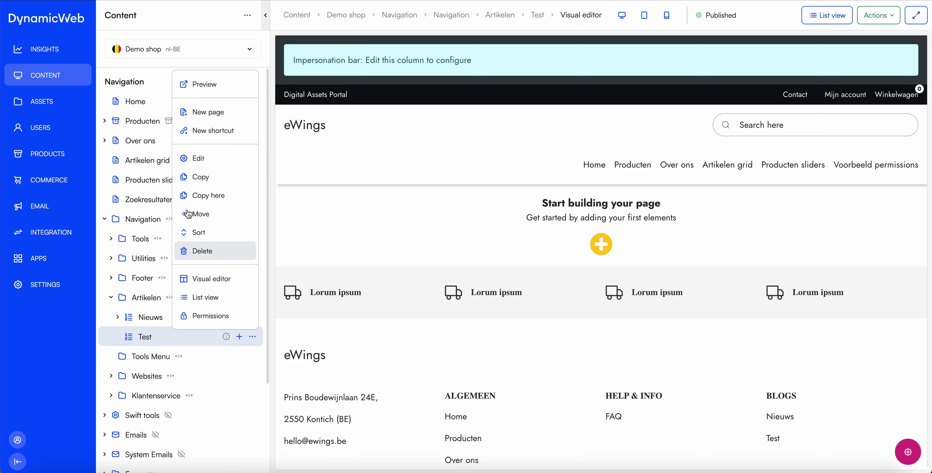
{"action": "left_click", "coordinate": [202, 111]}
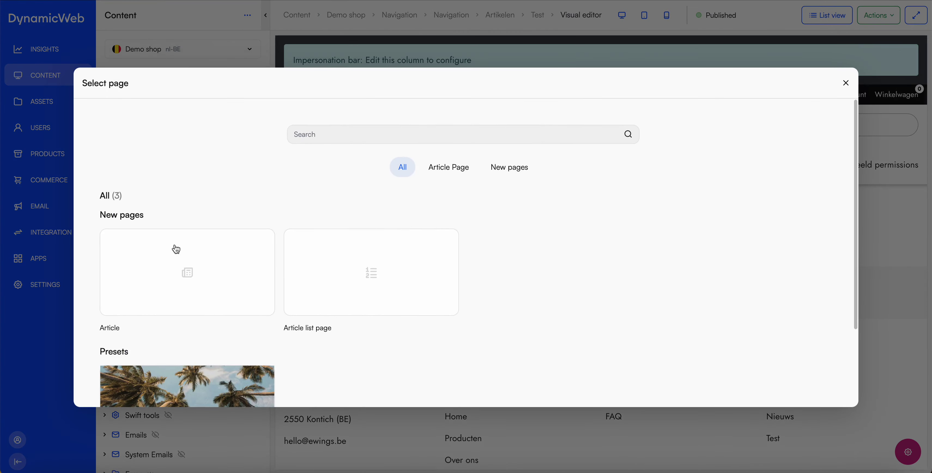
{"action": "left_click", "coordinate": [119, 292]}
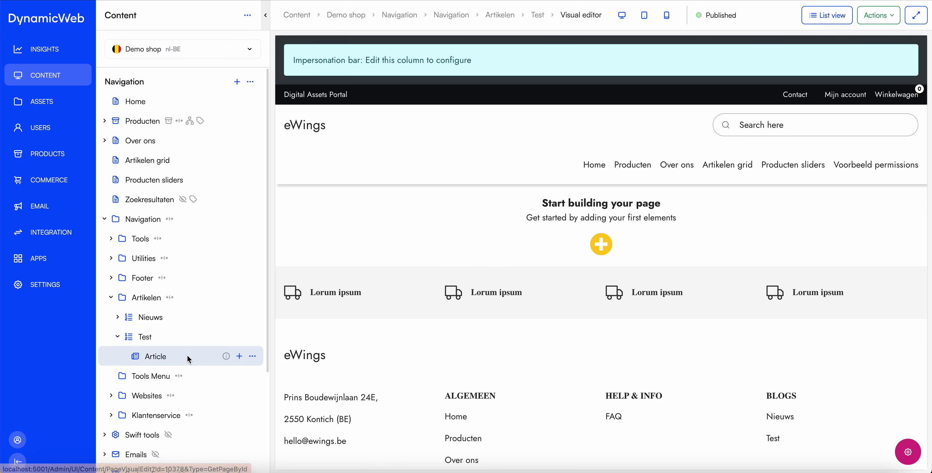
Insert the Section header - Center preset as the first row of the empty article page
{"action": "left_click", "coordinate": [602, 245]}
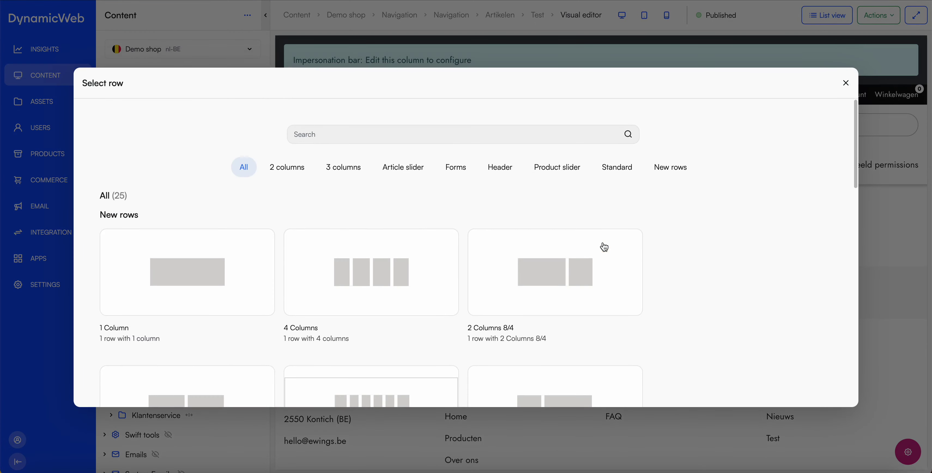
{"action": "scroll", "coordinate": [273, 241], "scroll_direction": "down", "scroll_amount": 8}
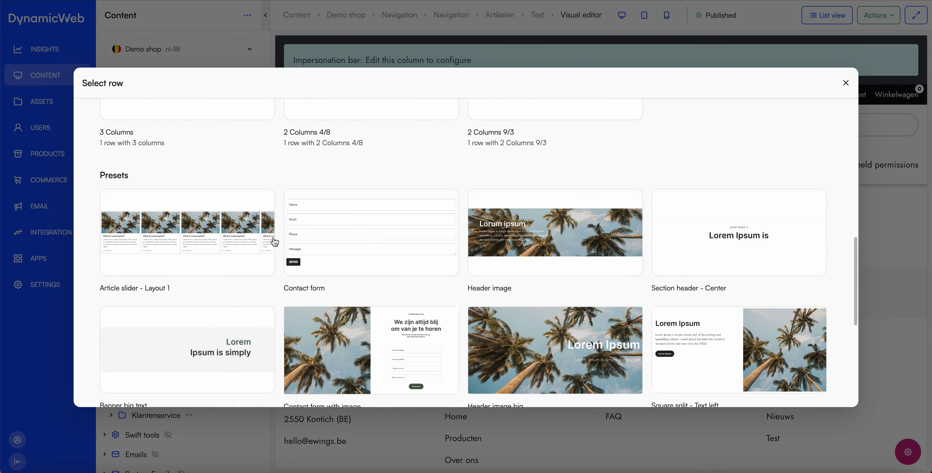
{"action": "scroll", "coordinate": [274, 241], "scroll_direction": "down", "scroll_amount": 3}
{"action": "scroll", "coordinate": [578, 195], "scroll_direction": "up", "scroll_amount": 1}
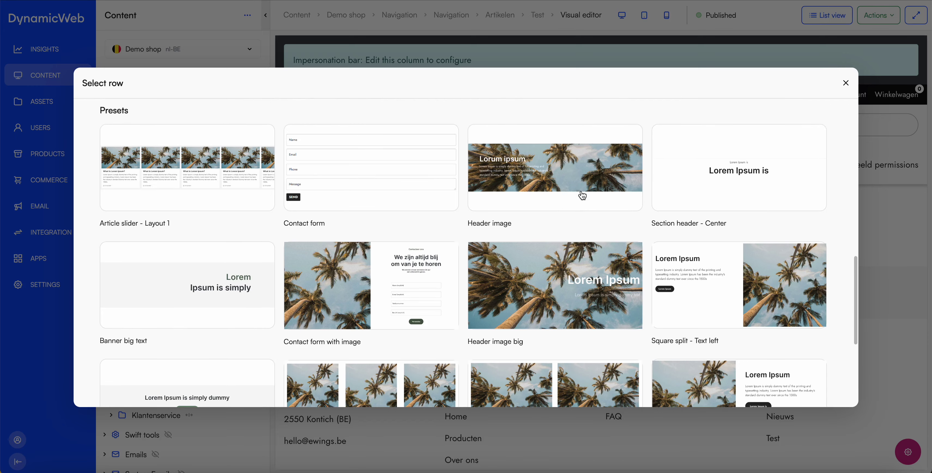
{"action": "left_click", "coordinate": [732, 181]}
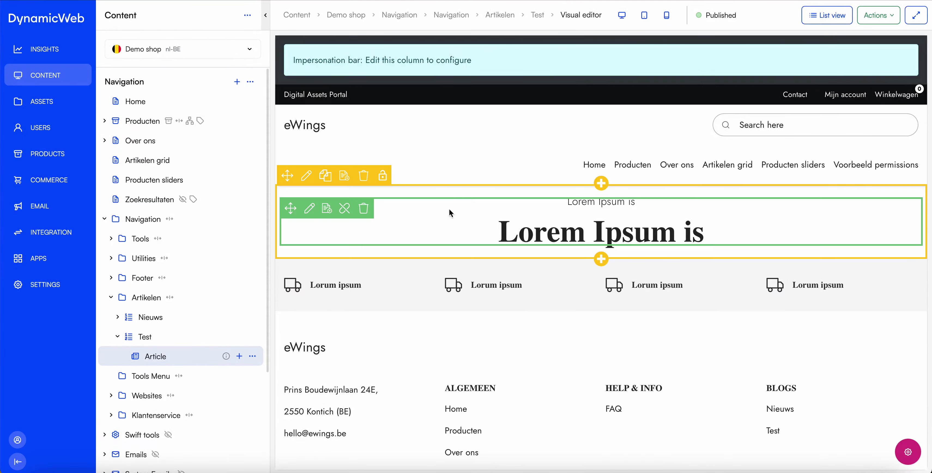
Set the section header's title to Tedy, append Tesgfege to its subtitle, and save the paragraph
{"action": "left_click", "coordinate": [308, 210]}
{"action": "triple_click", "coordinate": [718, 114]}
{"action": "type", "text": "Tedy"}
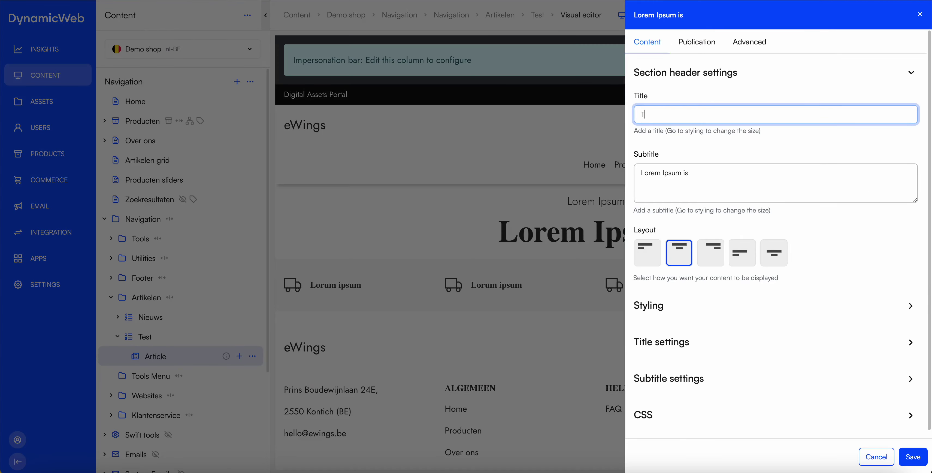
{"action": "left_click", "coordinate": [711, 186]}
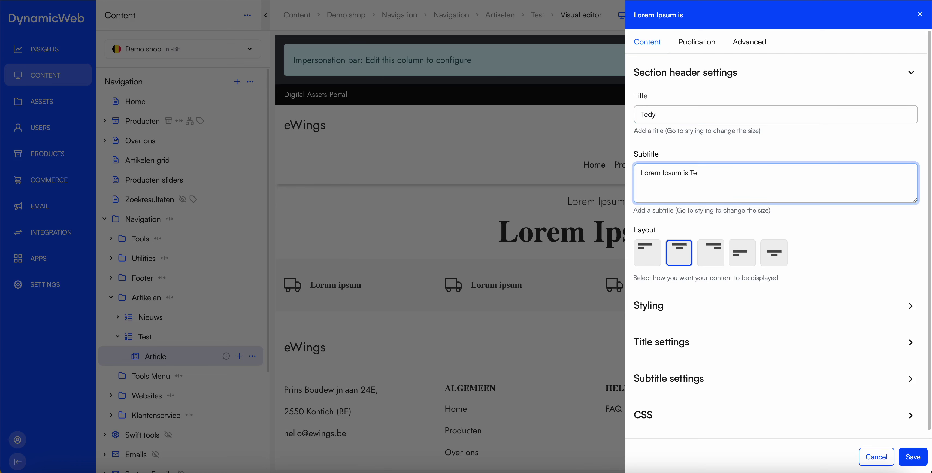
{"action": "type", "text": "TestApp"}
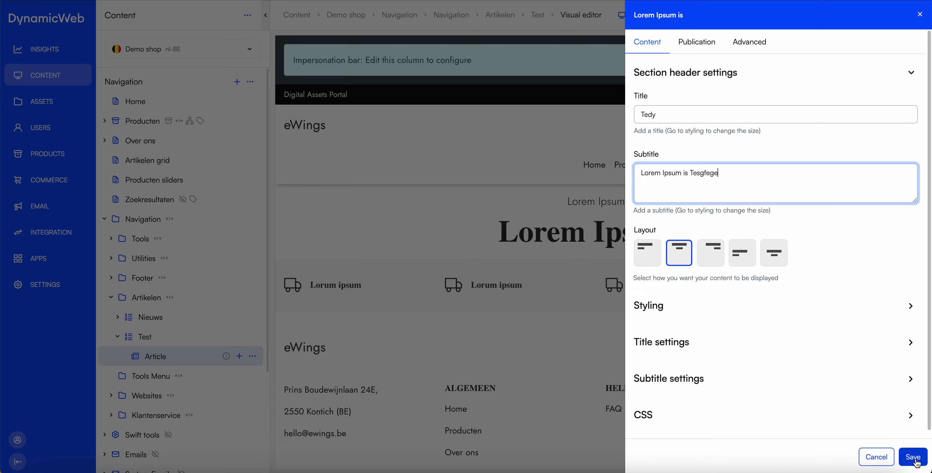
{"action": "left_click", "coordinate": [913, 456]}
Browse the row layouts and presets that can be inserted below the article's section header, and close the selection
{"action": "mouse_move", "coordinate": [651, 225]}
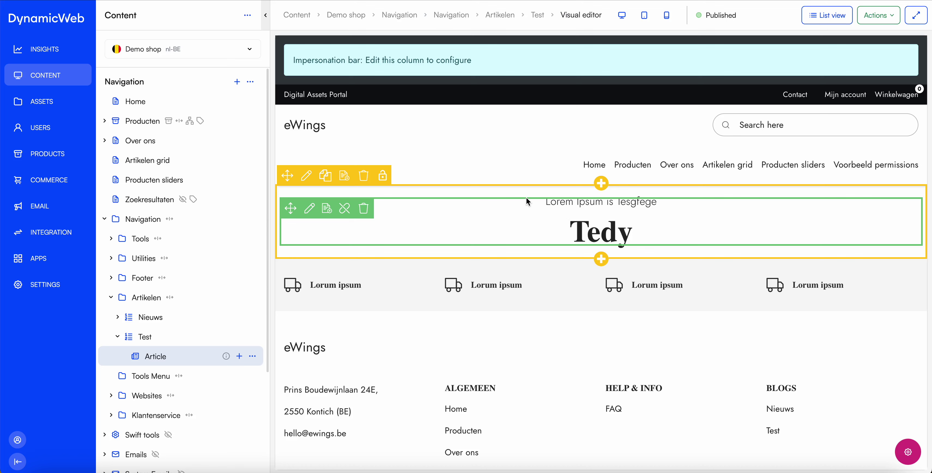
{"action": "left_click", "coordinate": [601, 259]}
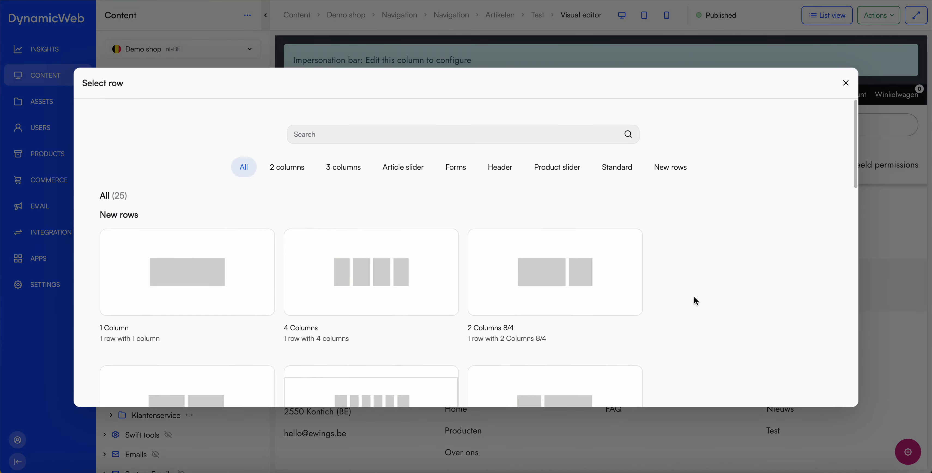
{"action": "scroll", "coordinate": [694, 297], "scroll_direction": "down", "scroll_amount": 8}
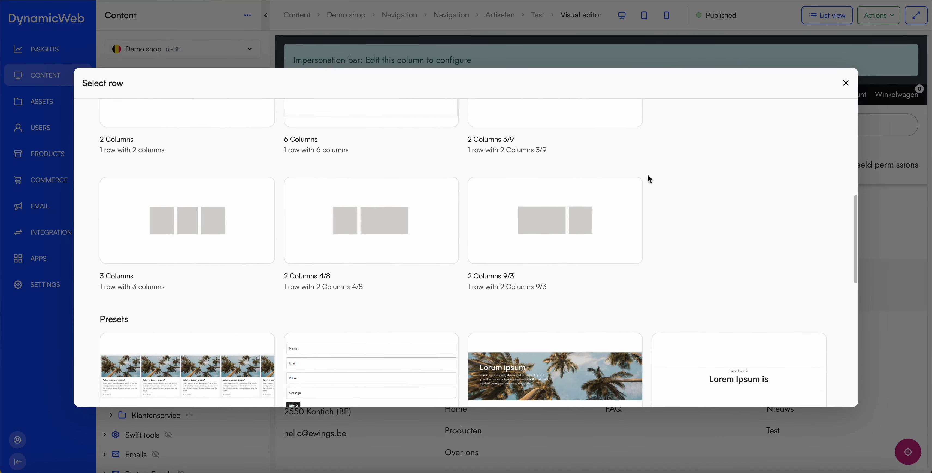
{"action": "scroll", "coordinate": [703, 182], "scroll_direction": "down", "scroll_amount": 3}
{"action": "scroll", "coordinate": [409, 205], "scroll_direction": "down", "scroll_amount": 2}
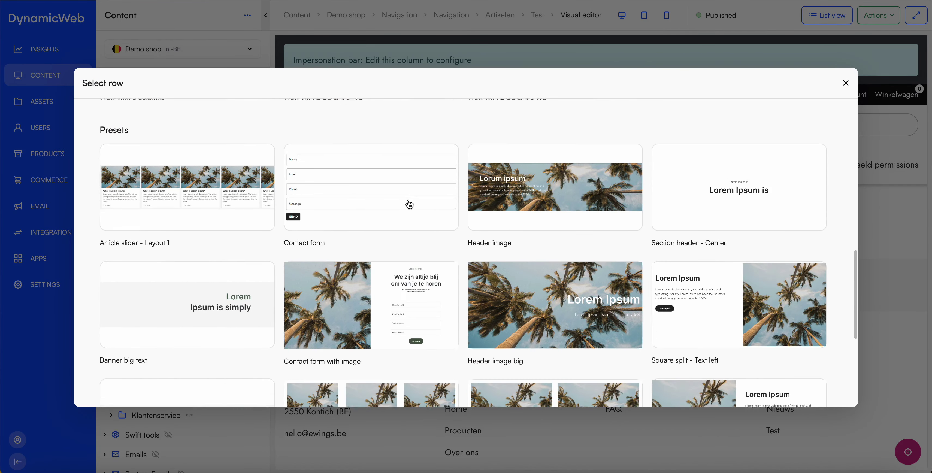
{"action": "scroll", "coordinate": [561, 243], "scroll_direction": "down", "scroll_amount": 5}
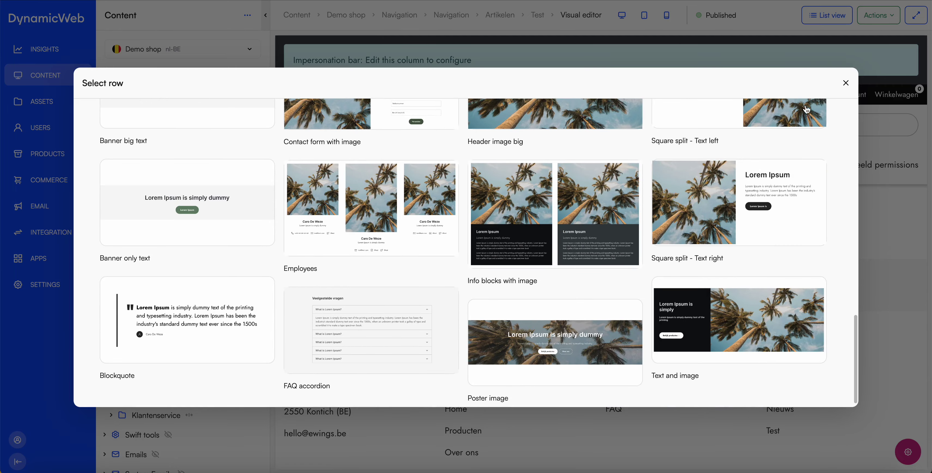
{"action": "left_click", "coordinate": [847, 84]}
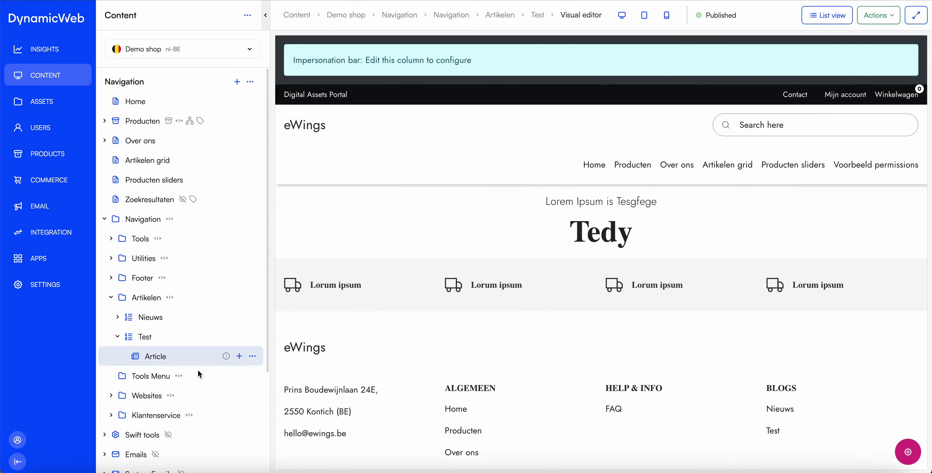
Insert the Article slider - Layout 1 preset as the first row of the Test article list page
{"action": "left_click", "coordinate": [142, 339]}
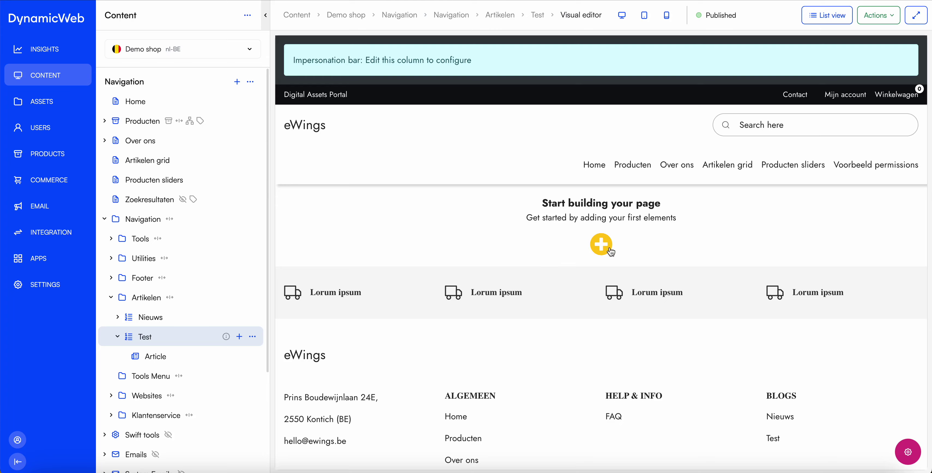
{"action": "left_click", "coordinate": [601, 245]}
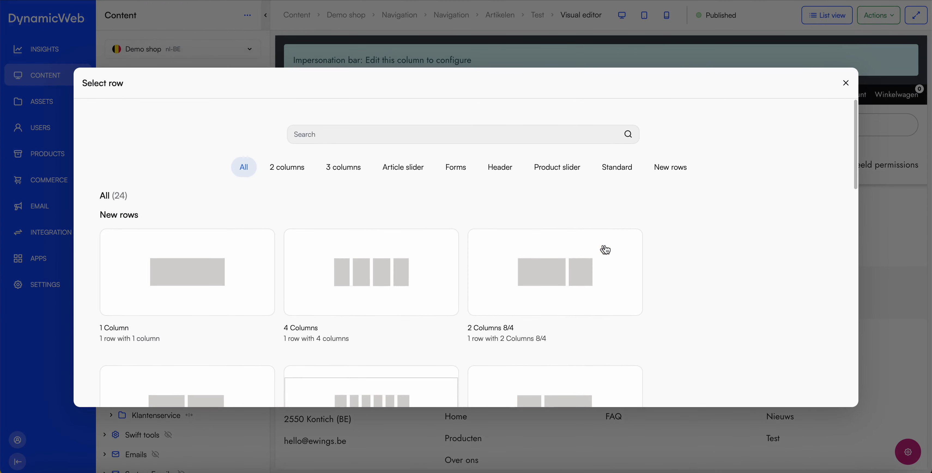
{"action": "scroll", "coordinate": [680, 246], "scroll_direction": "down", "scroll_amount": 10}
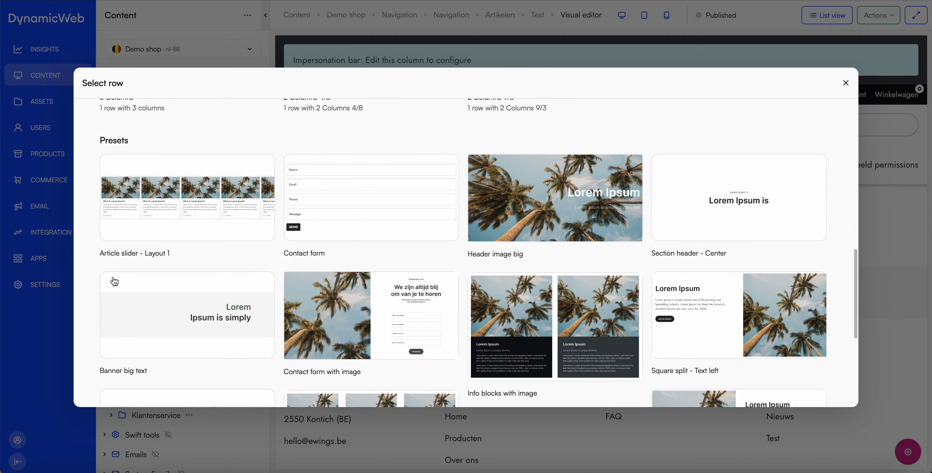
{"action": "scroll", "coordinate": [84, 256], "scroll_direction": "down", "scroll_amount": 1}
{"action": "scroll", "coordinate": [84, 254], "scroll_direction": "up", "scroll_amount": 1}
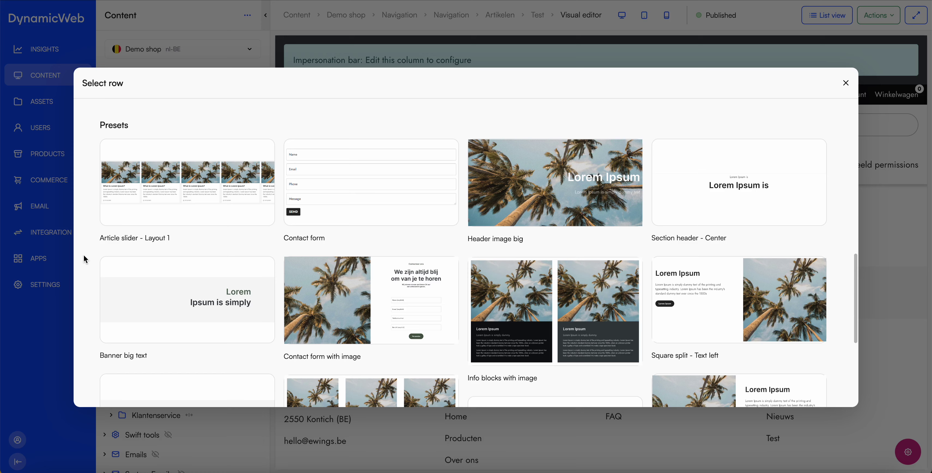
{"action": "left_click", "coordinate": [167, 177]}
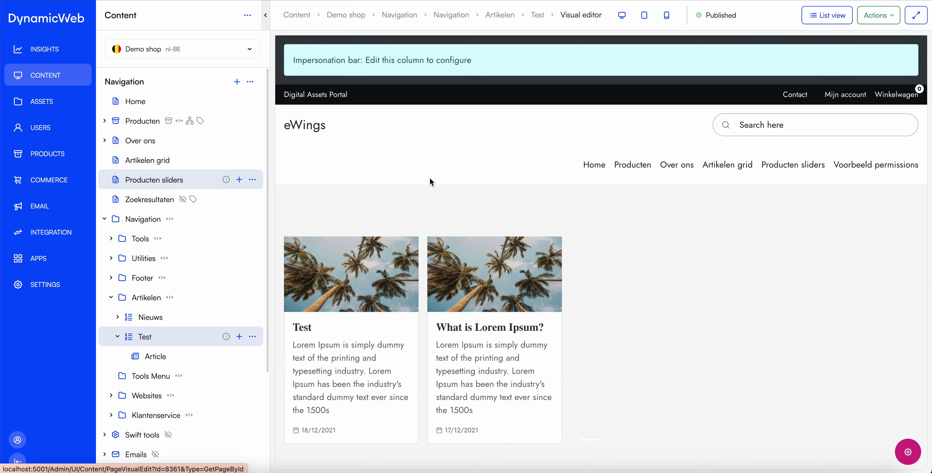
Set the article slider's list source to the Test page in the Artikelen folder and save the column
{"action": "mouse_move", "coordinate": [580, 287]}
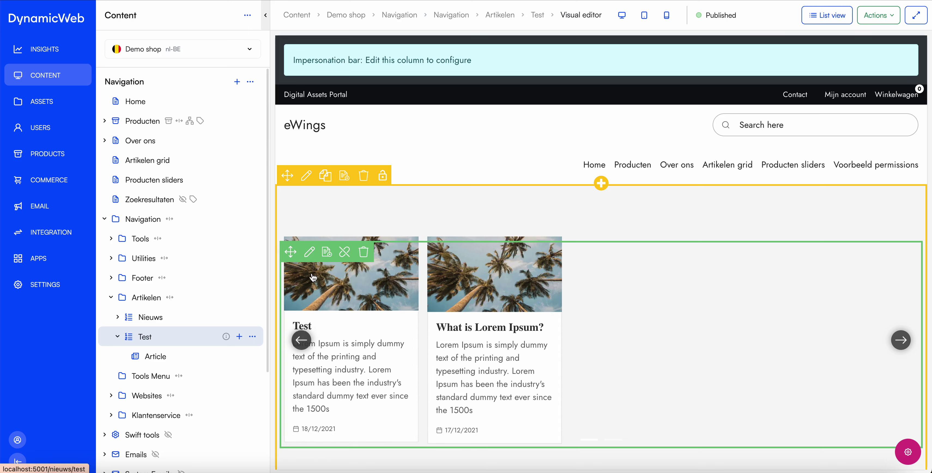
{"action": "left_click", "coordinate": [310, 254]}
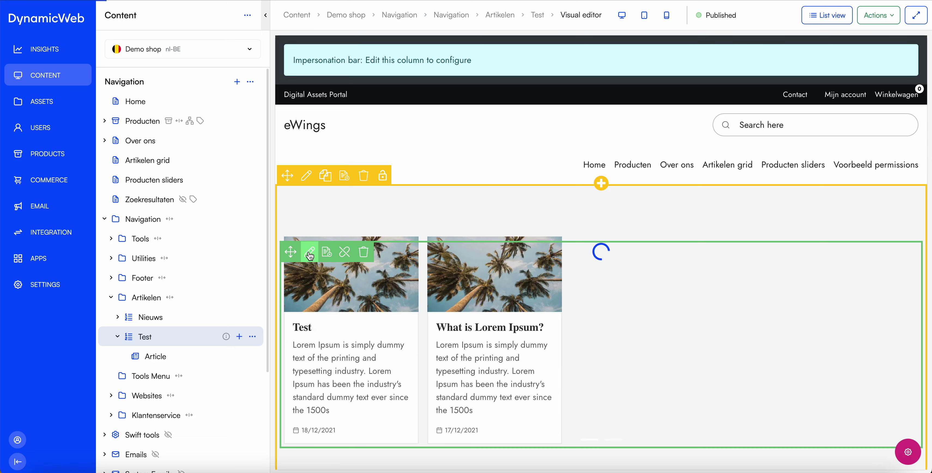
{"action": "scroll", "coordinate": [783, 349], "scroll_direction": "down", "scroll_amount": 10}
{"action": "left_click", "coordinate": [662, 417]}
{"action": "scroll", "coordinate": [655, 410], "scroll_direction": "down", "scroll_amount": 6}
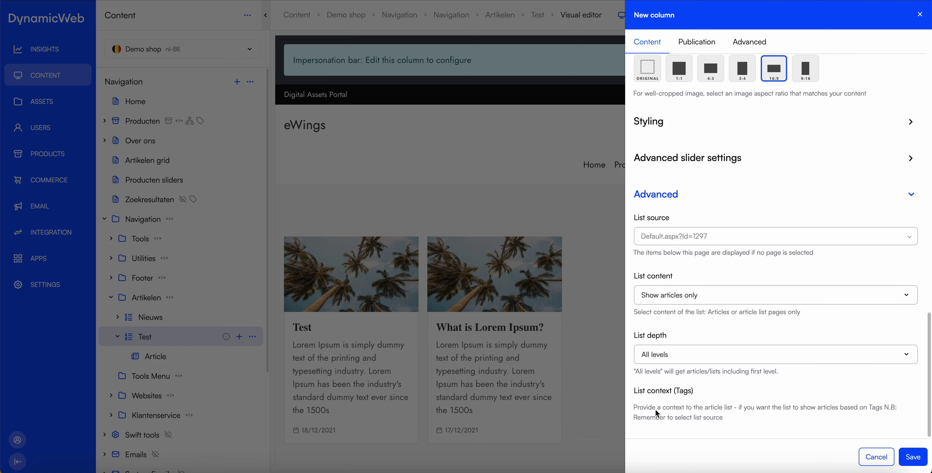
{"action": "left_click", "coordinate": [668, 238]}
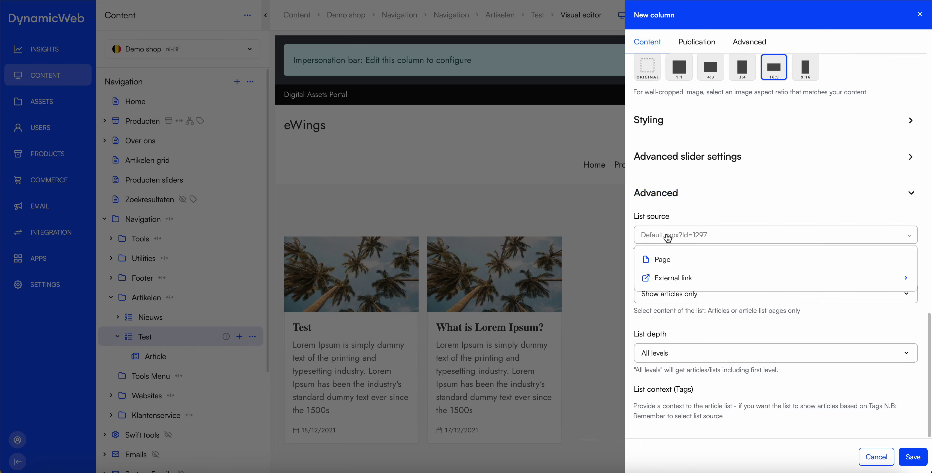
{"action": "left_click", "coordinate": [667, 260]}
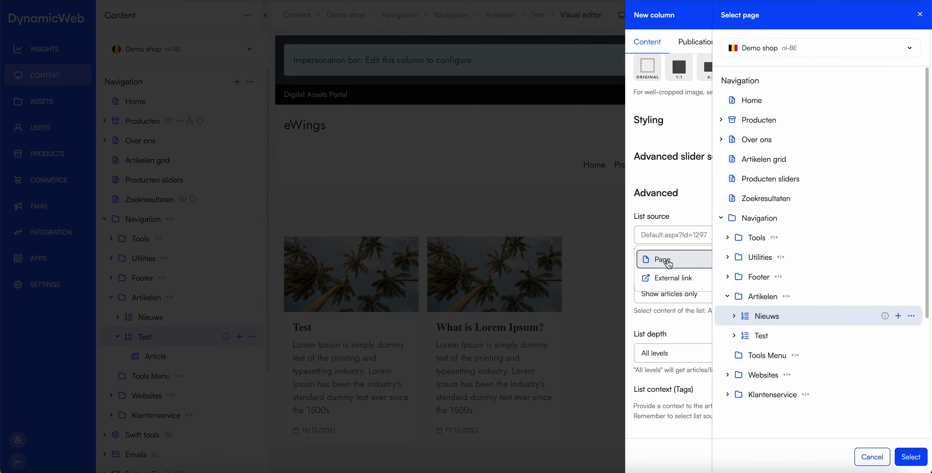
{"action": "double_click", "coordinate": [759, 336]}
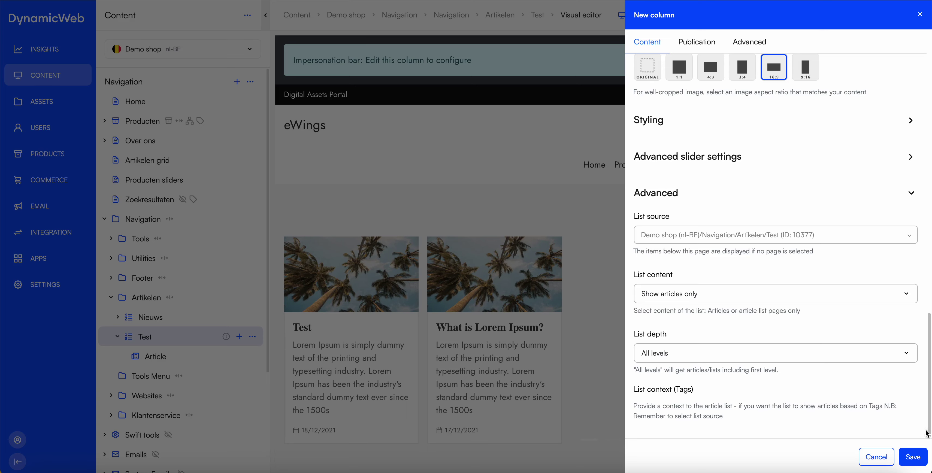
{"action": "left_click", "coordinate": [913, 457]}
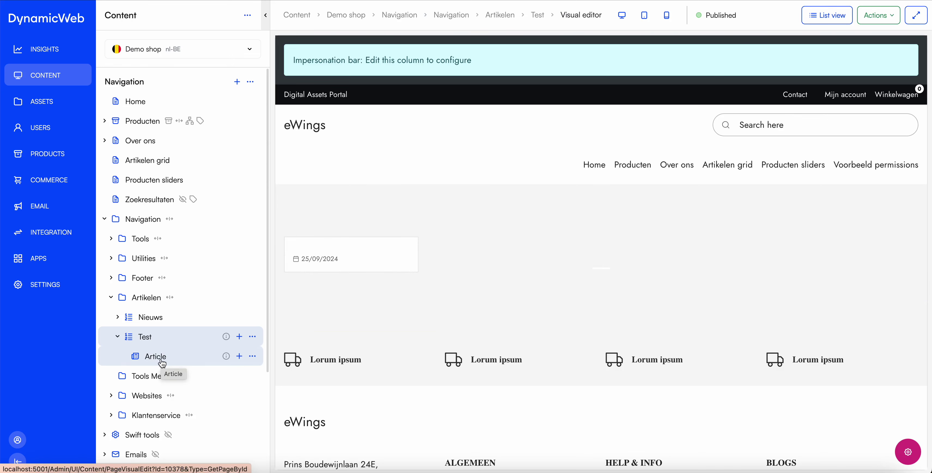
Review the title and published date settings in the properties of the Article page under Test, and leave without saving
{"action": "left_click", "coordinate": [174, 361]}
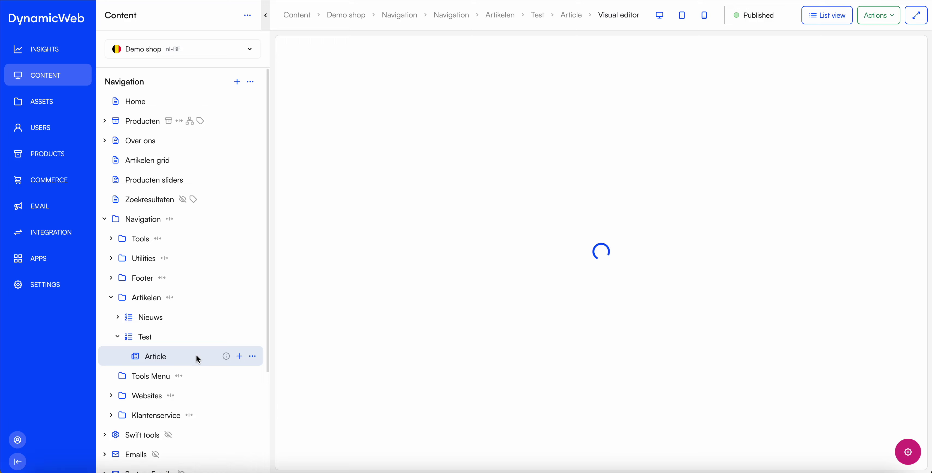
{"action": "right_click", "coordinate": [196, 355]}
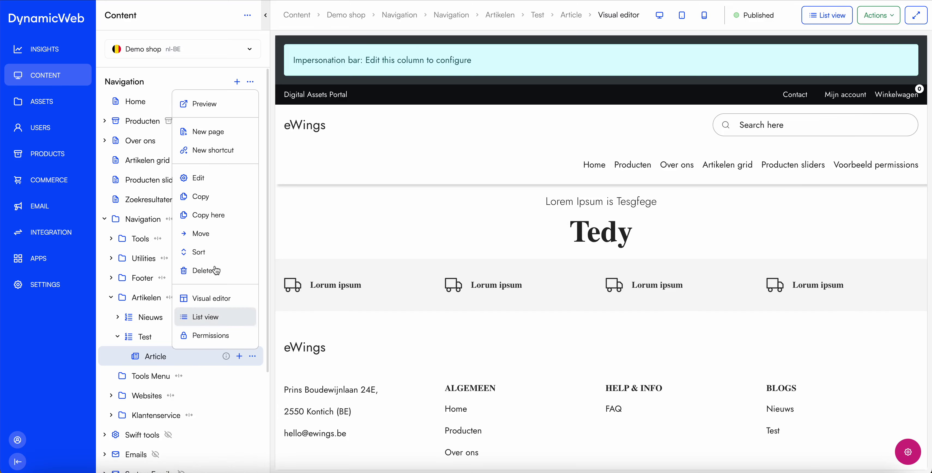
{"action": "left_click", "coordinate": [207, 177]}
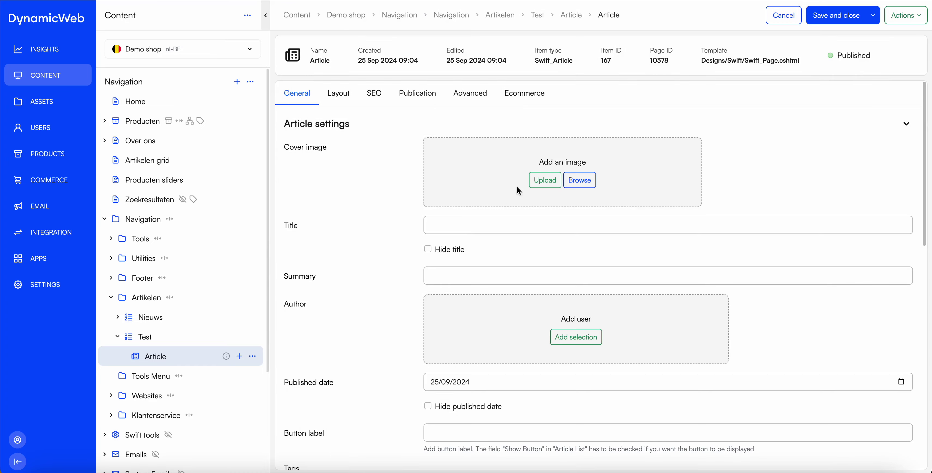
{"action": "left_click", "coordinate": [452, 229]}
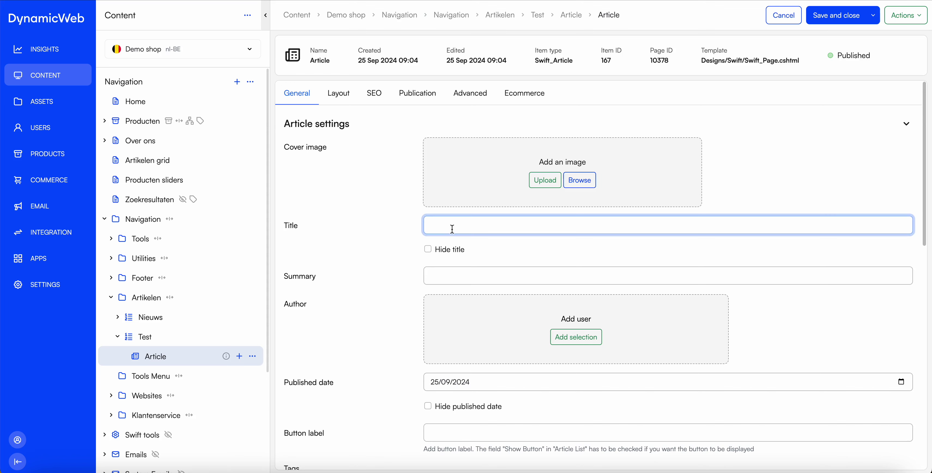
{"action": "left_click", "coordinate": [463, 381]}
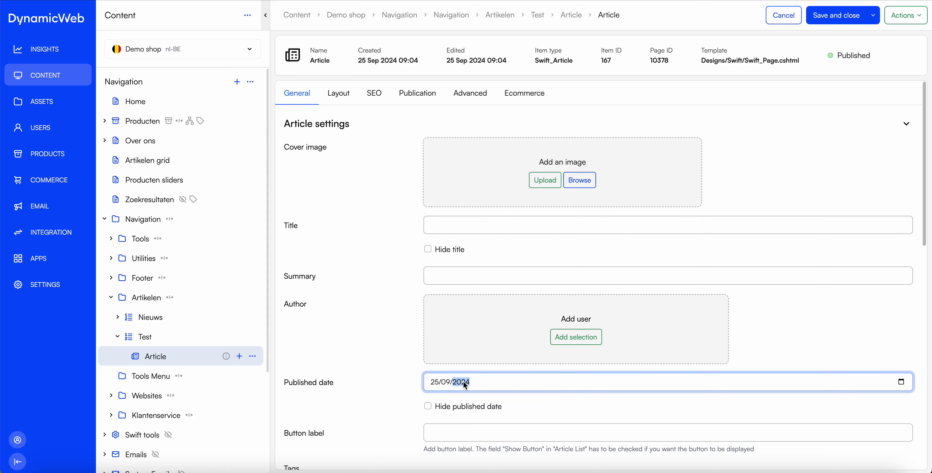
{"action": "left_click", "coordinate": [655, 169]}
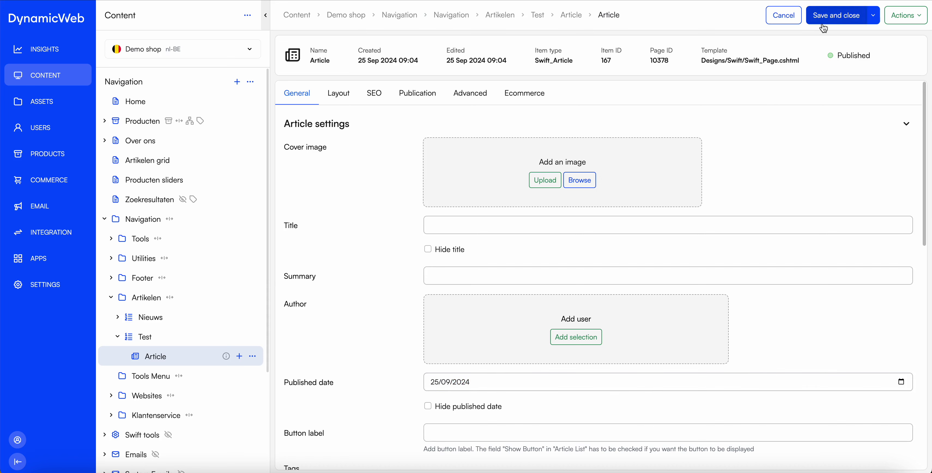
{"action": "left_click", "coordinate": [784, 16]}
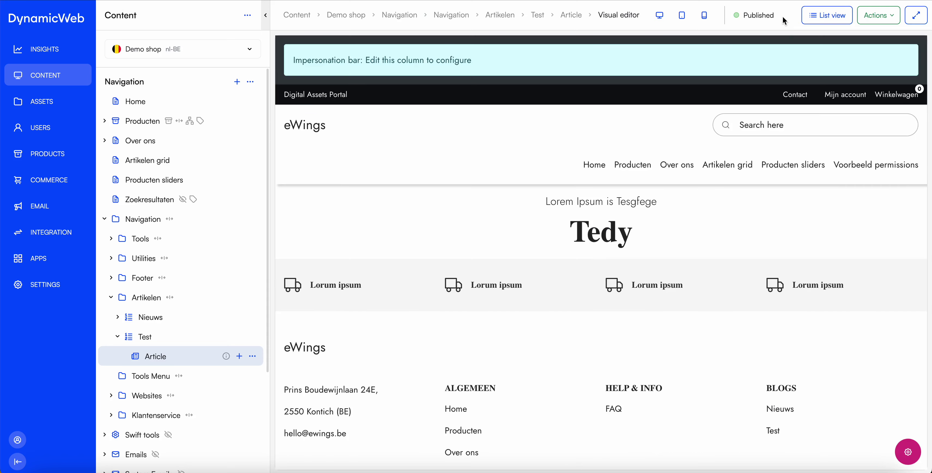
Add a 1 Column row below the article slider on the Test page
{"action": "left_click", "coordinate": [144, 338]}
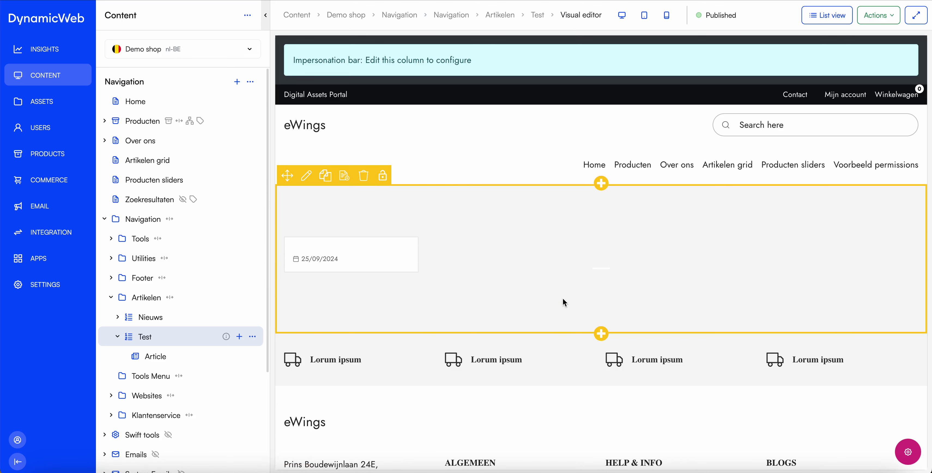
{"action": "left_click", "coordinate": [602, 334]}
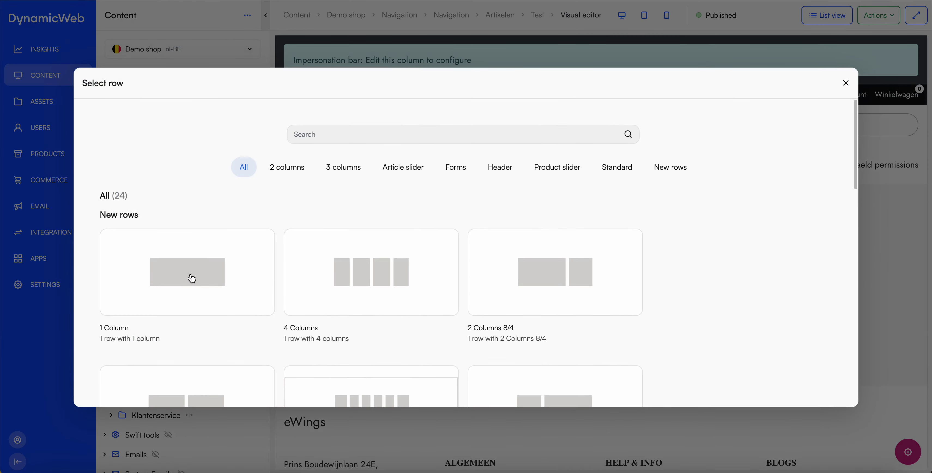
{"action": "left_click", "coordinate": [192, 278]}
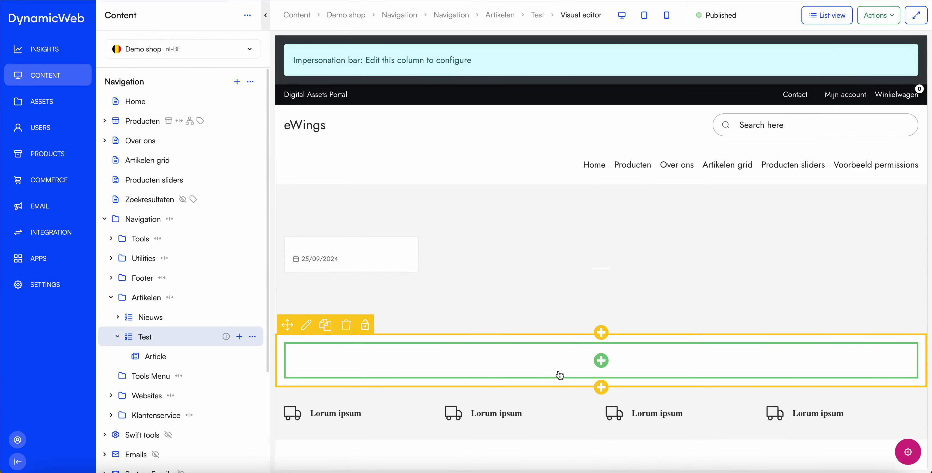
Add an Article list paragraph to the empty column below the article slider and title it Test
{"action": "left_click", "coordinate": [601, 361]}
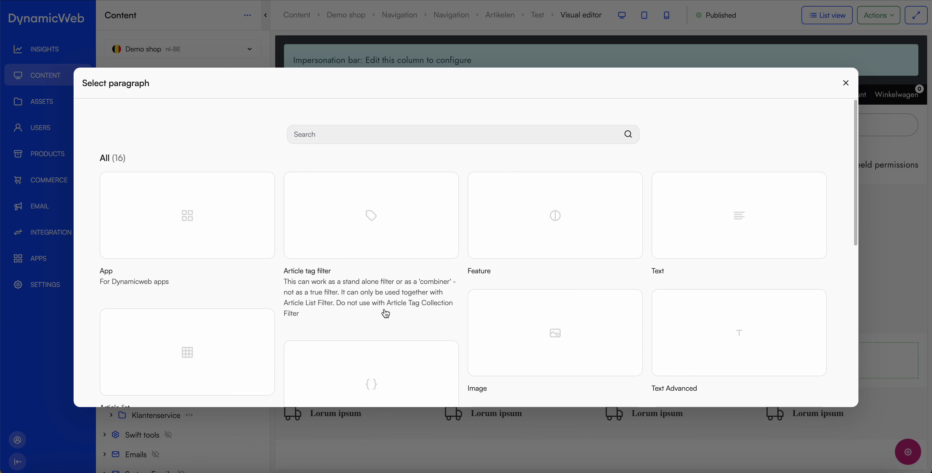
{"action": "left_click", "coordinate": [307, 132]}
{"action": "type", "text": "articl"}
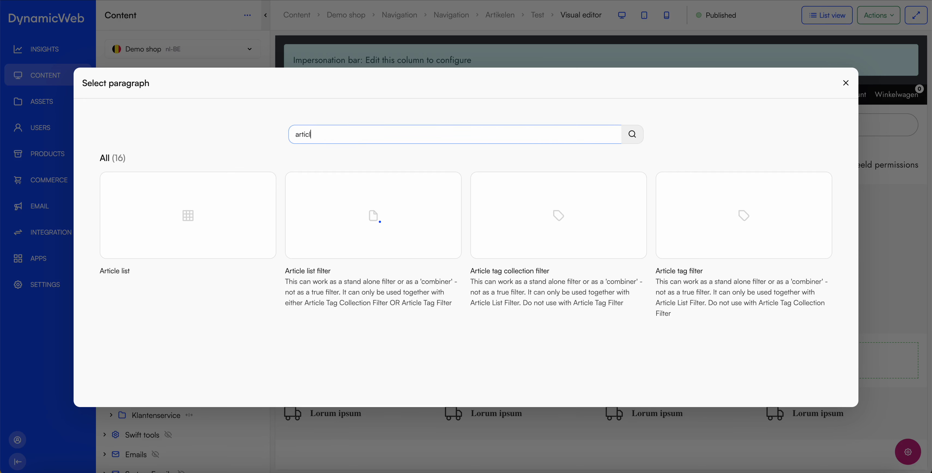
{"action": "type", "text": "es"}
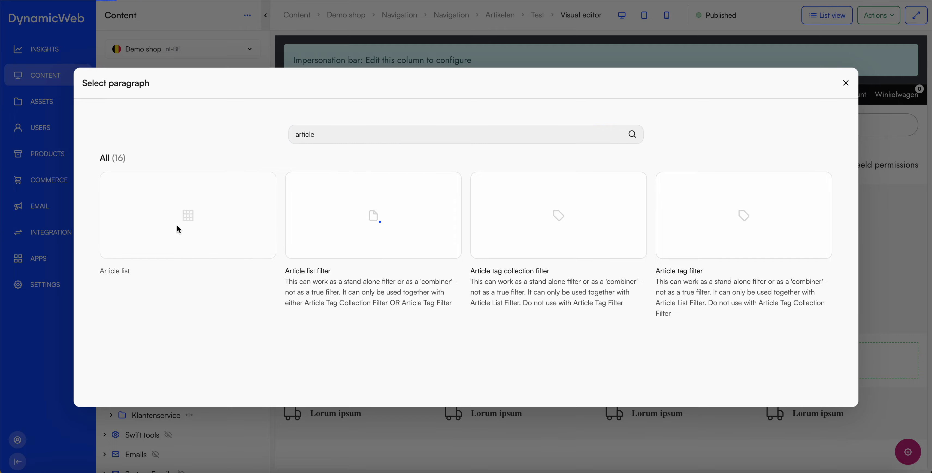
{"action": "left_click", "coordinate": [176, 225]}
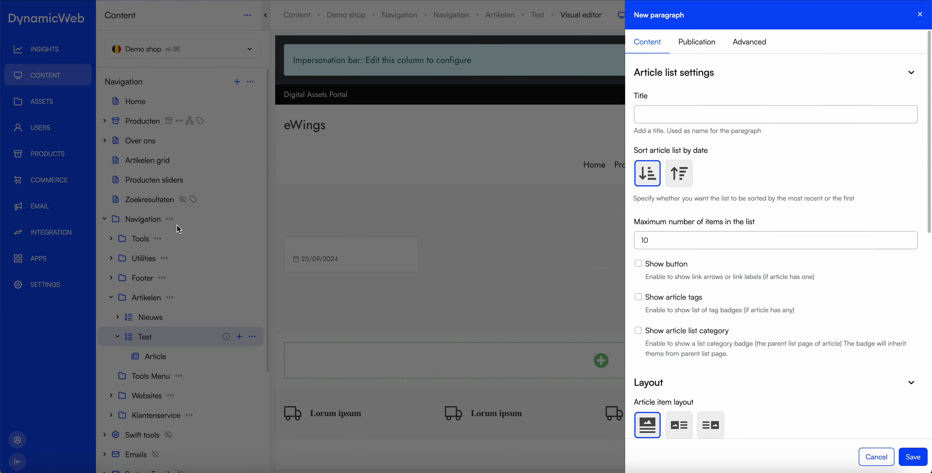
{"action": "left_click", "coordinate": [675, 110]}
{"action": "type", "text": "Test"}
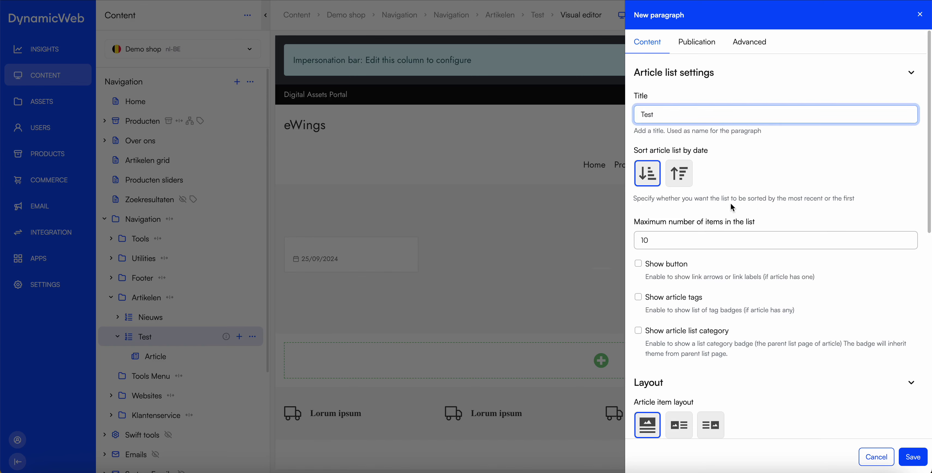
Set the article list's source to the Test page under Navigation, Artikelen in the advanced settings, and save the paragraph
{"action": "scroll", "coordinate": [780, 313], "scroll_direction": "down", "scroll_amount": 6}
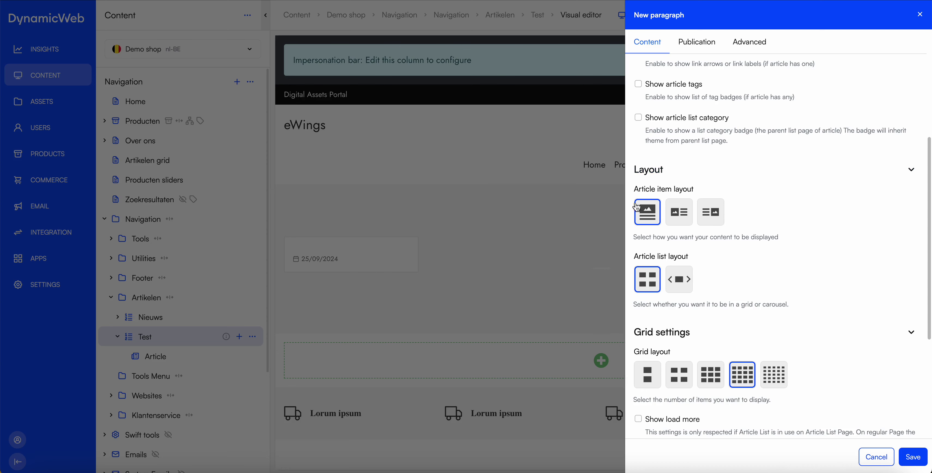
{"action": "scroll", "coordinate": [706, 263], "scroll_direction": "down", "scroll_amount": 4}
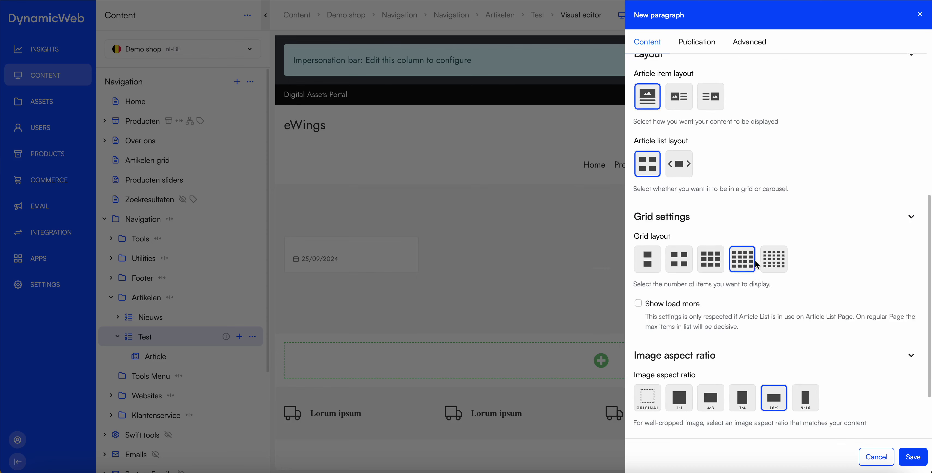
{"action": "scroll", "coordinate": [702, 273], "scroll_direction": "down", "scroll_amount": 2}
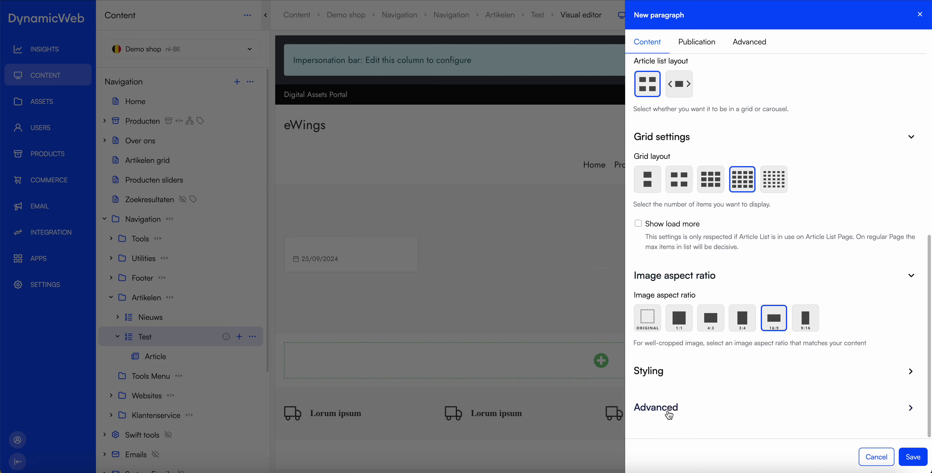
{"action": "left_click", "coordinate": [655, 412]}
{"action": "scroll", "coordinate": [714, 380], "scroll_direction": "down", "scroll_amount": 6}
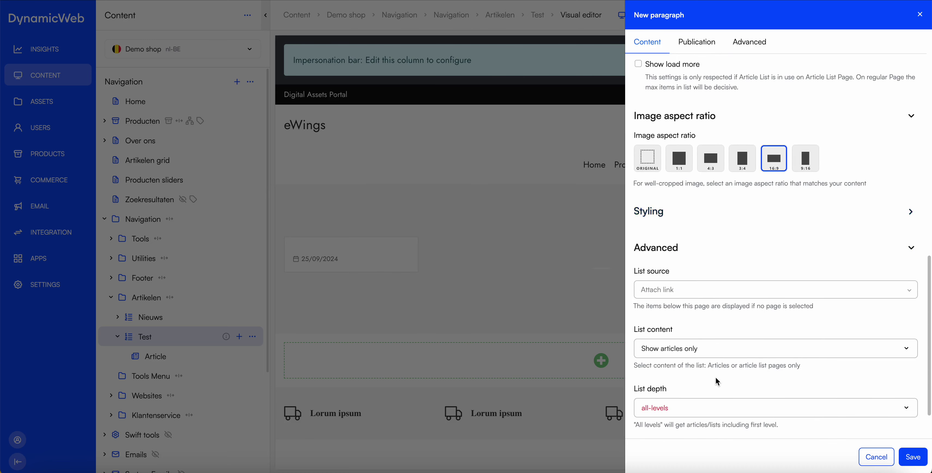
{"action": "left_click", "coordinate": [665, 236]}
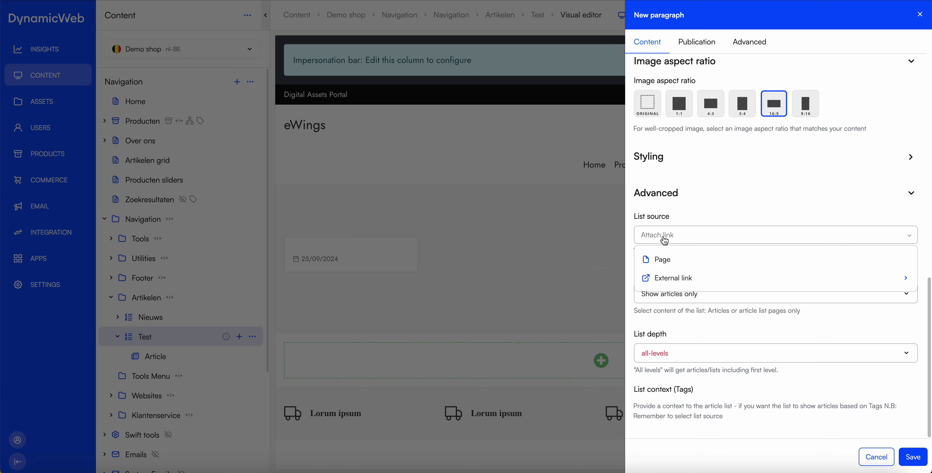
{"action": "left_click", "coordinate": [667, 260]}
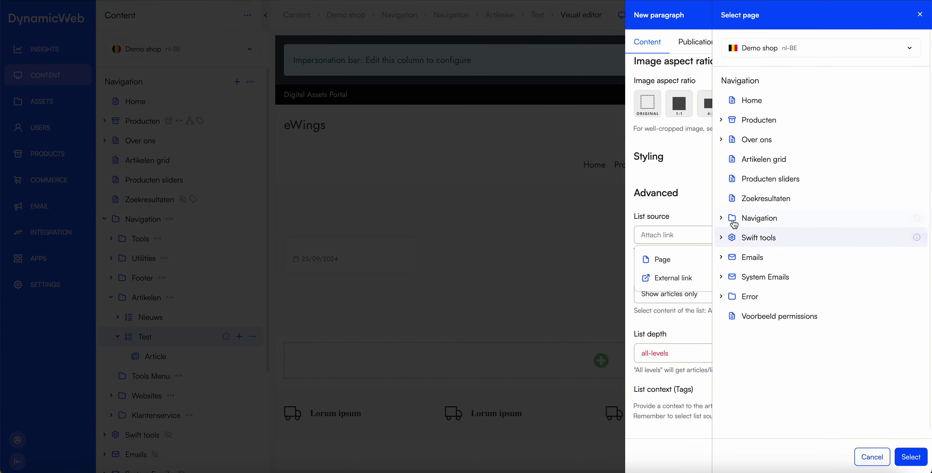
{"action": "left_click", "coordinate": [721, 218]}
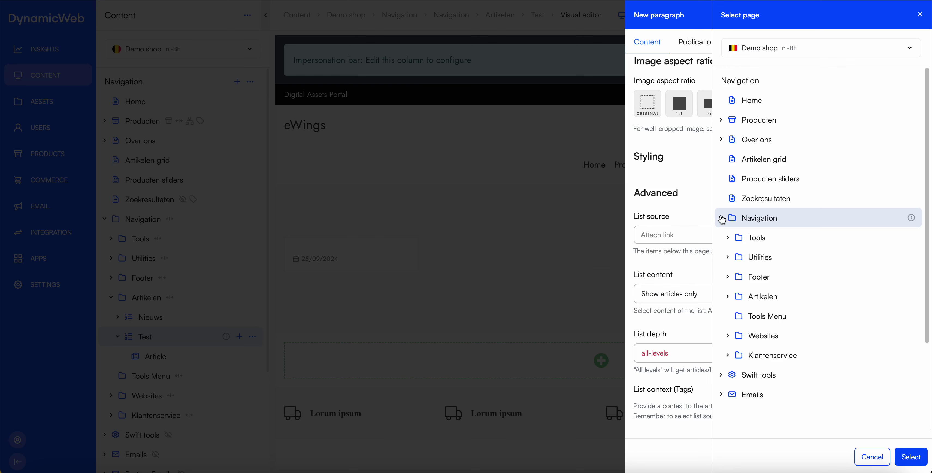
{"action": "left_click", "coordinate": [728, 297]}
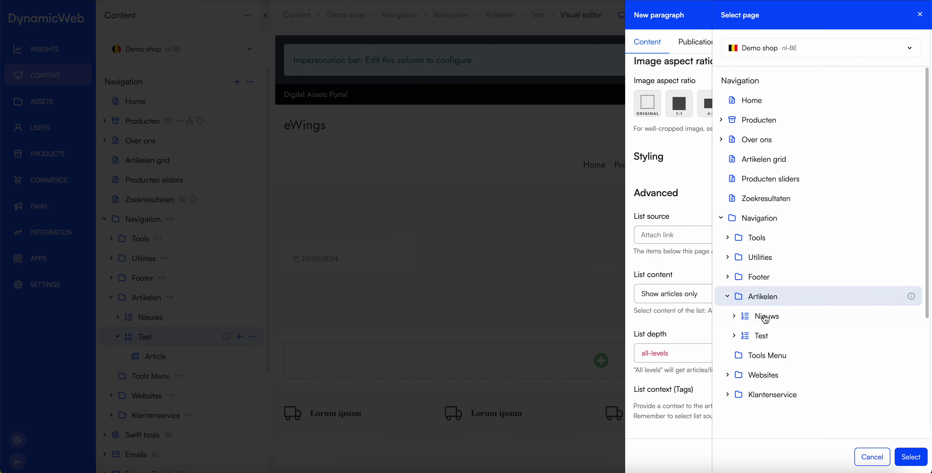
{"action": "double_click", "coordinate": [762, 336]}
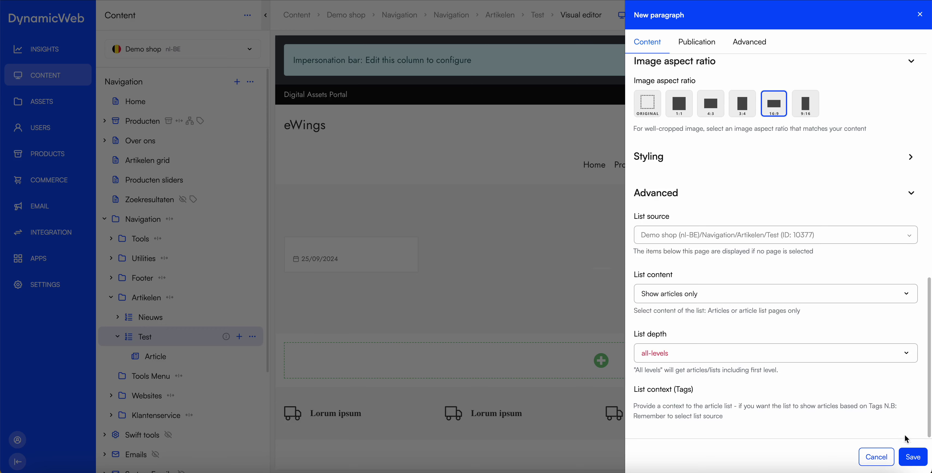
{"action": "left_click", "coordinate": [911, 456]}
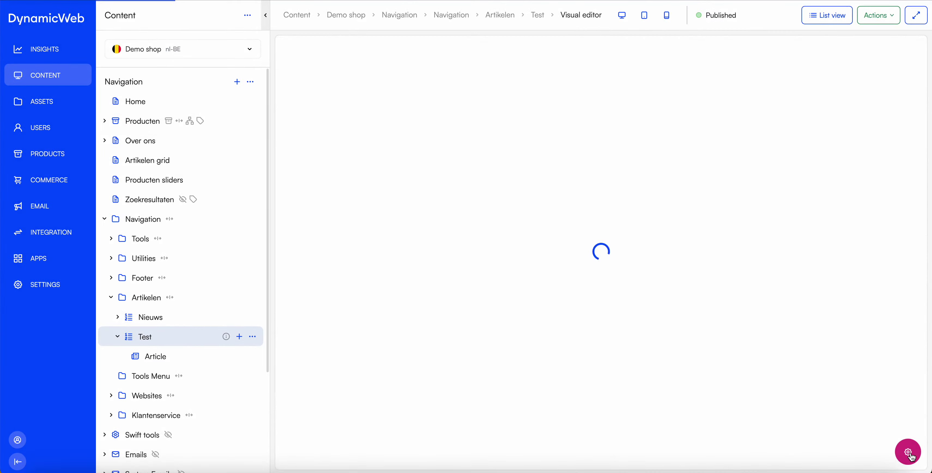